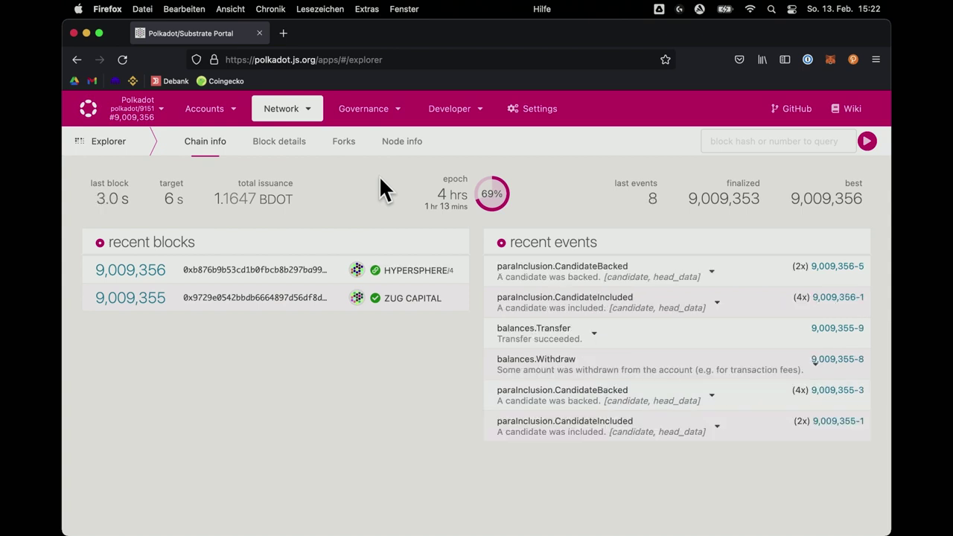
Step: Switch the network from Polkadot to Acala via Polkawallet 0 and open the My accounts page
left_click(143, 105)
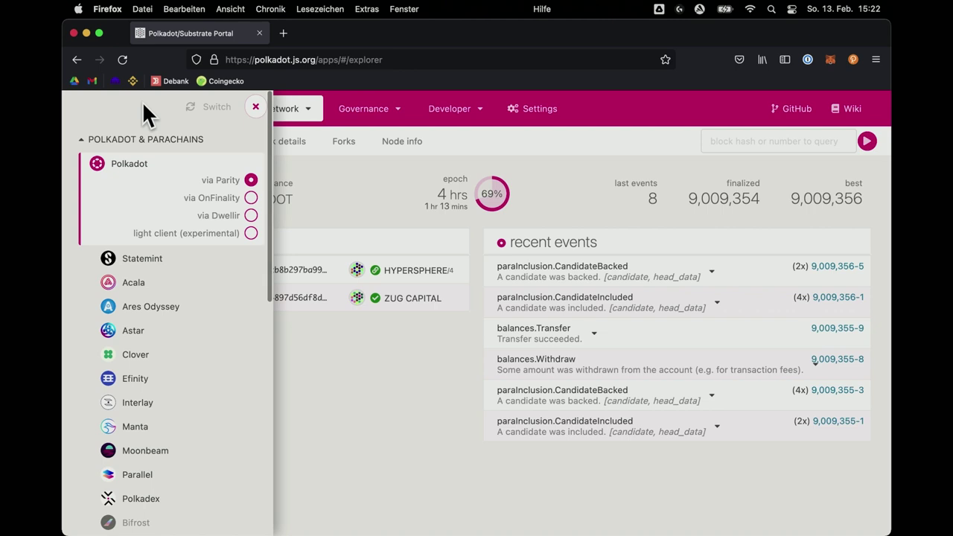
left_click(130, 287)
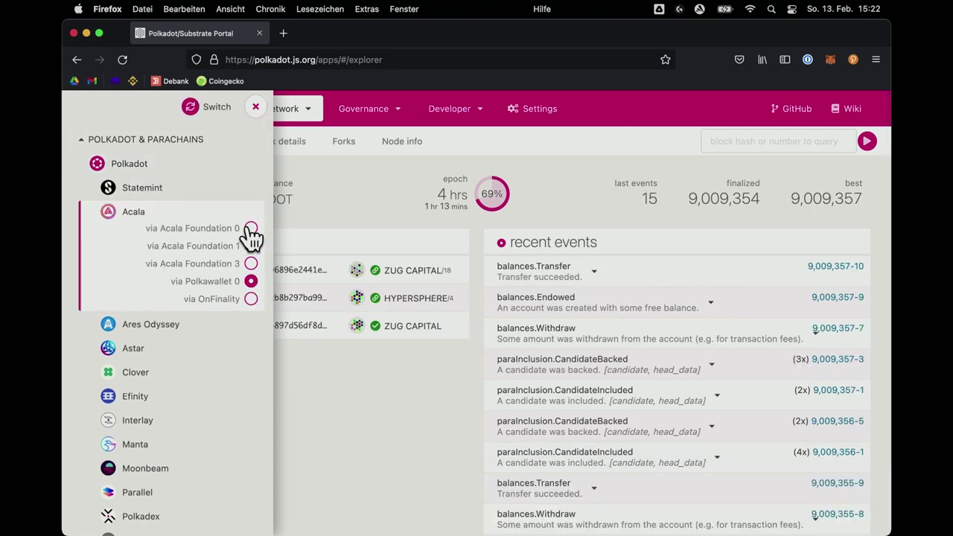
left_click(198, 106)
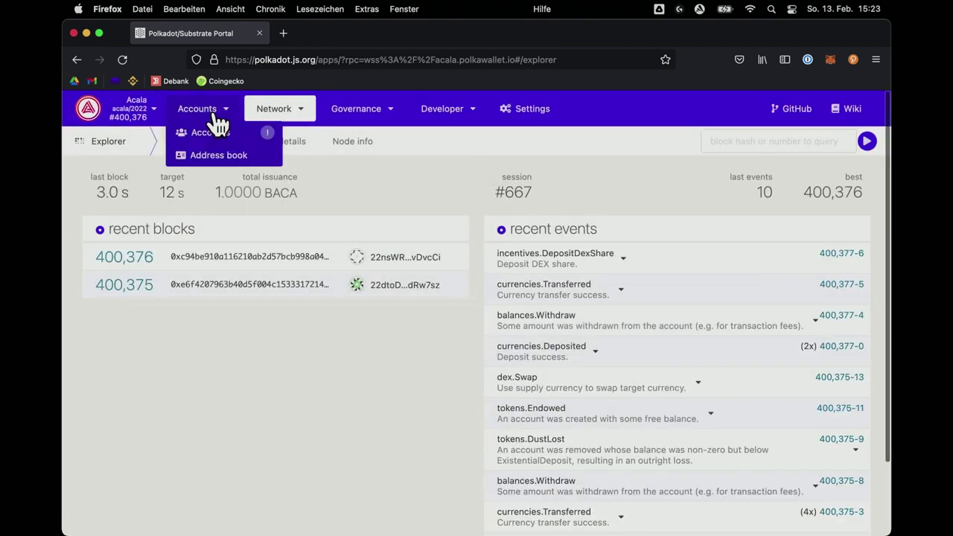
left_click(212, 133)
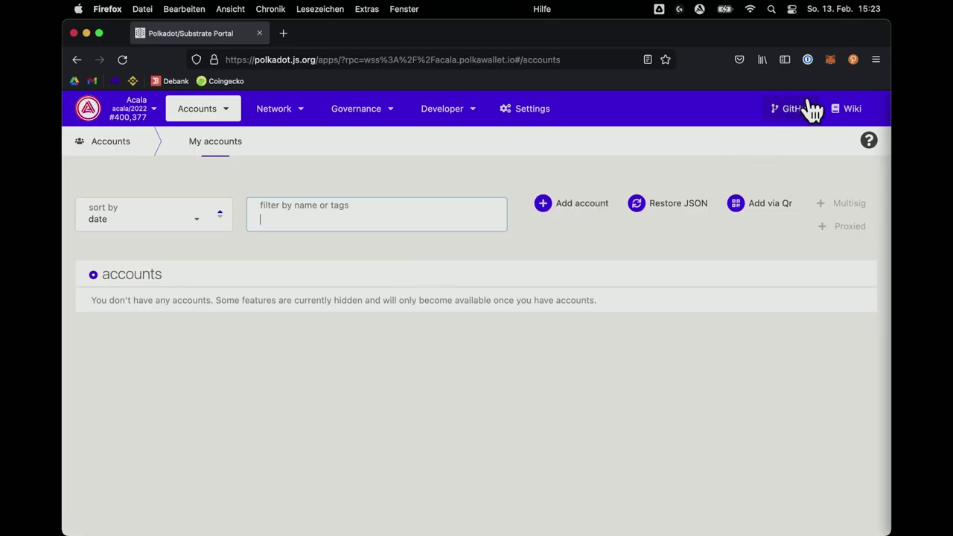
Step: In the polkadot{.js} extension, set the chain of Main Account to Acala and reload the accounts page
left_click(854, 60)
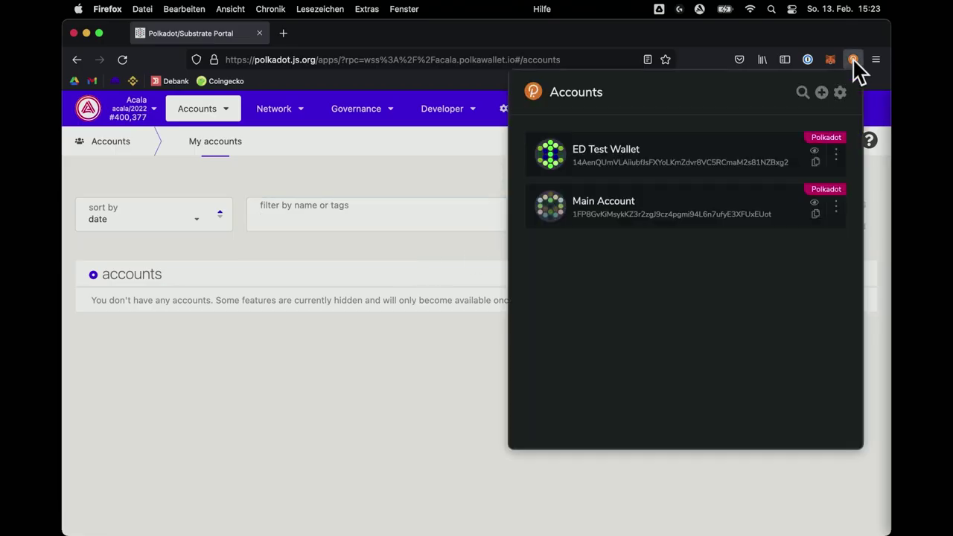
left_click(837, 207)
left_click(809, 311)
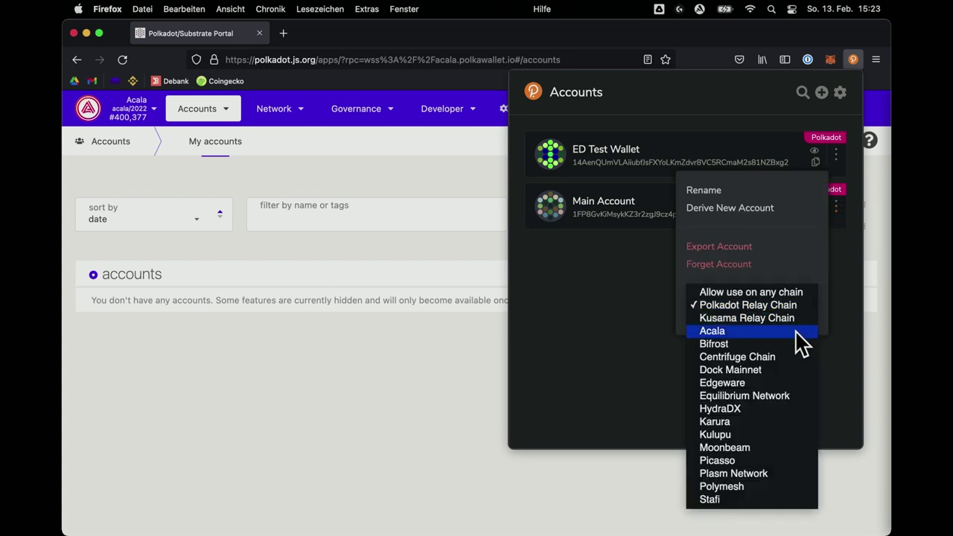
left_click(798, 332)
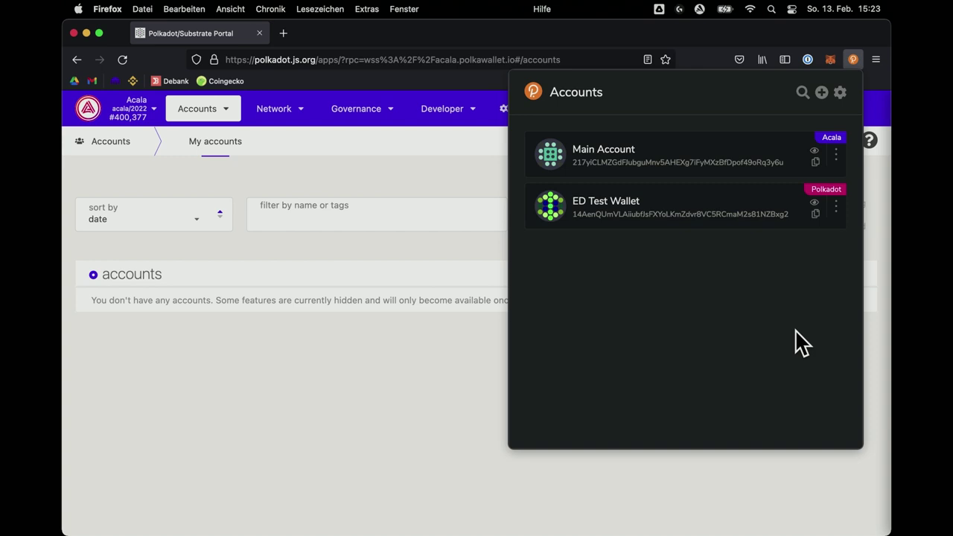
left_click(432, 177)
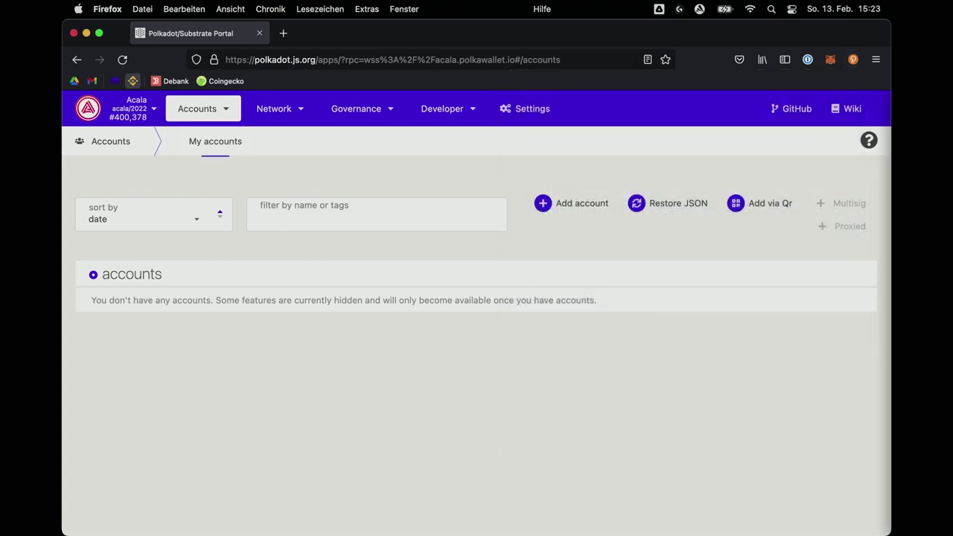
left_click(123, 61)
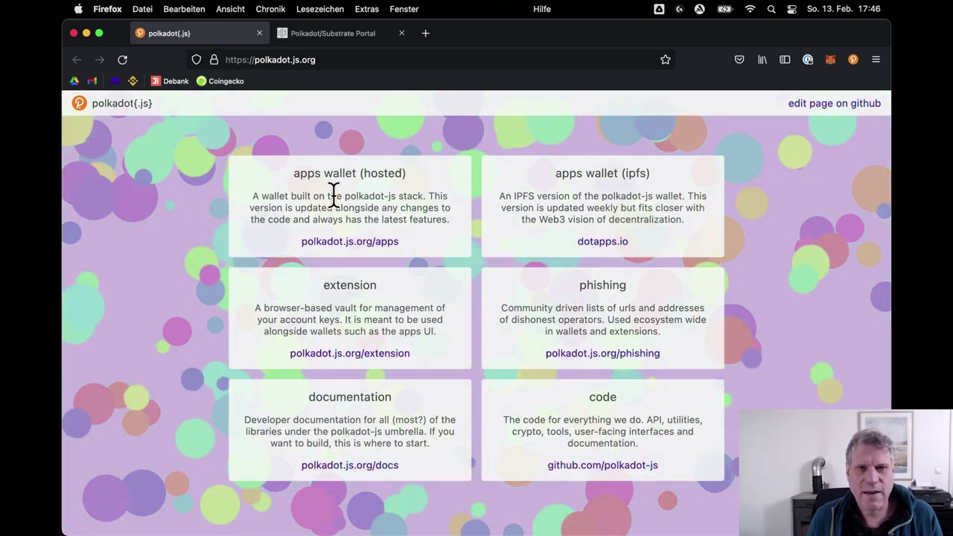
Step: Open the hosted apps wallet at polkadot.js.org/apps and switch its network to Acala via Polkawallet 0
left_click(388, 251)
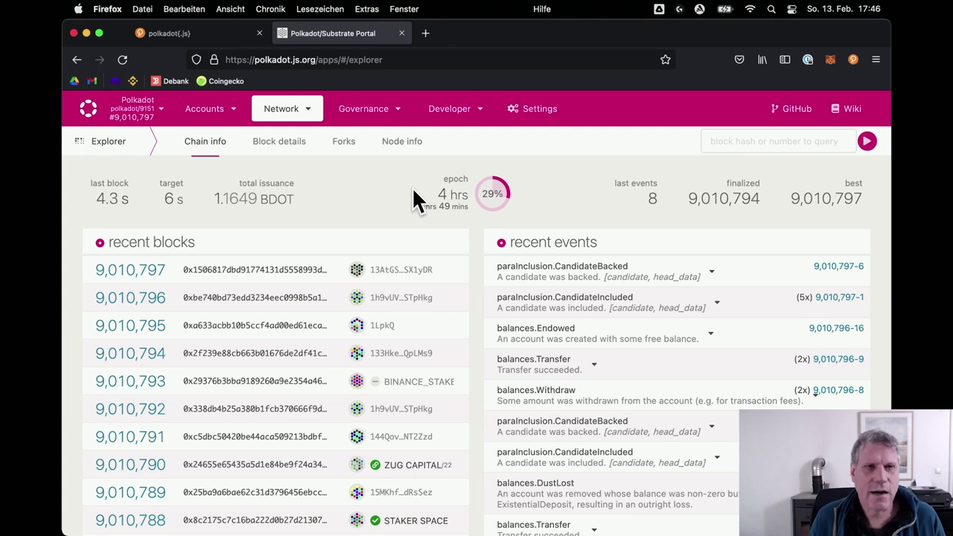
left_click(147, 122)
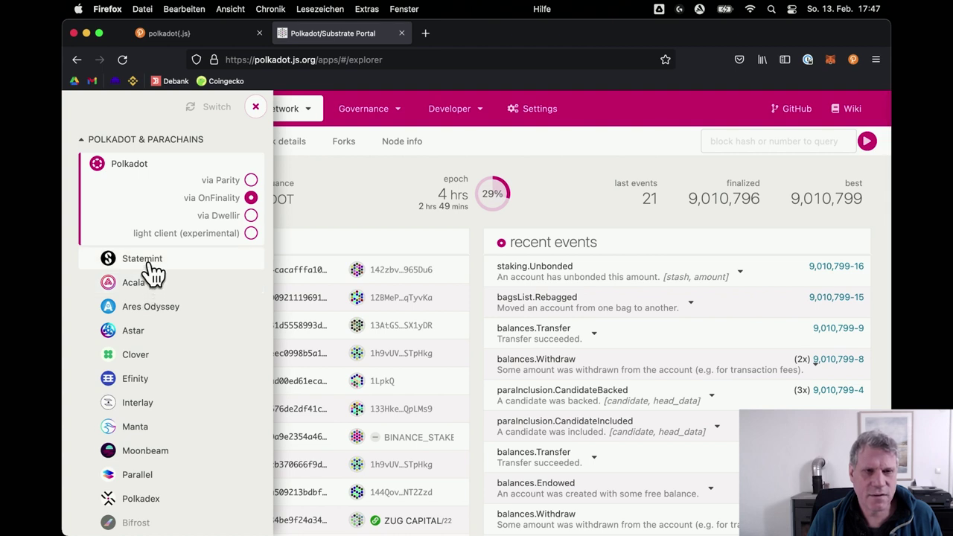
scroll(156, 358, "down", 1)
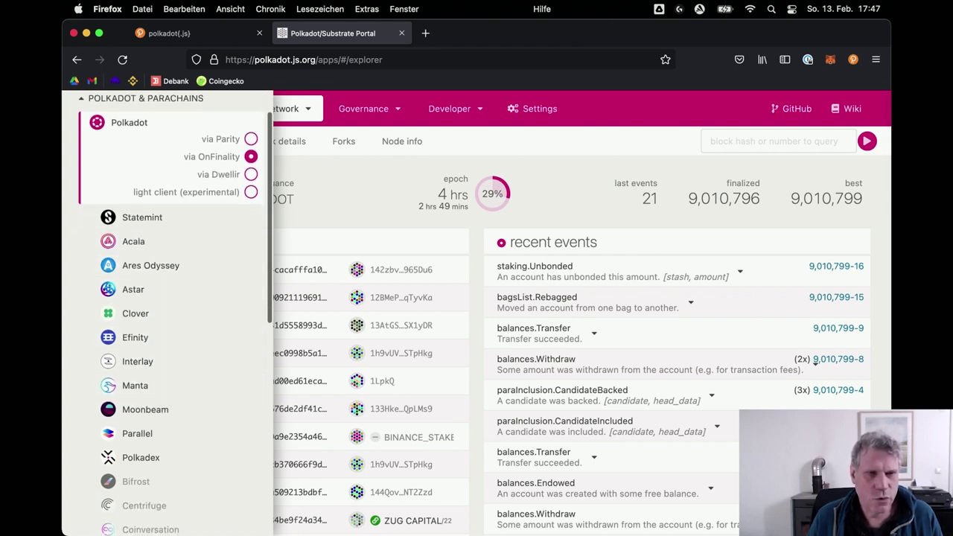
scroll(171, 383, "down", 2)
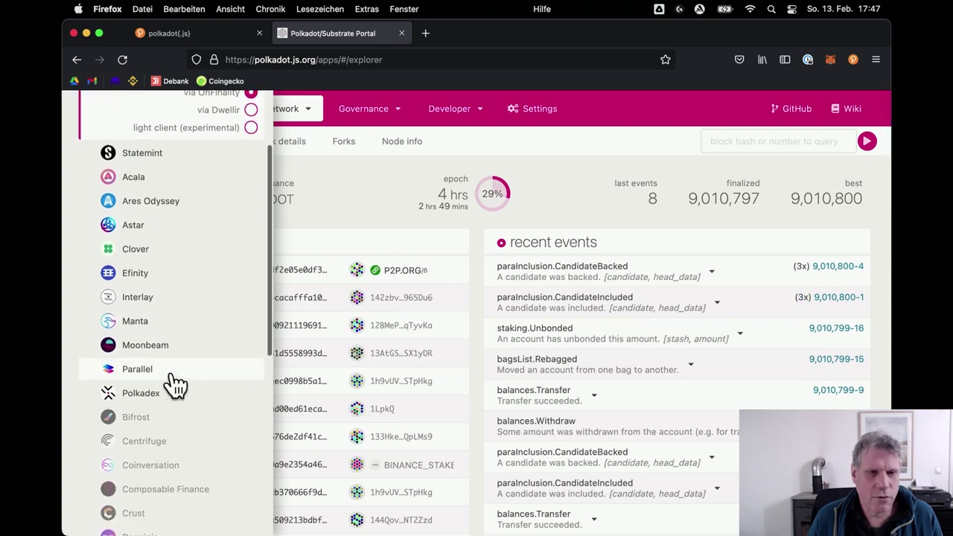
scroll(171, 246, "up", 1)
scroll(171, 251, "up", 2)
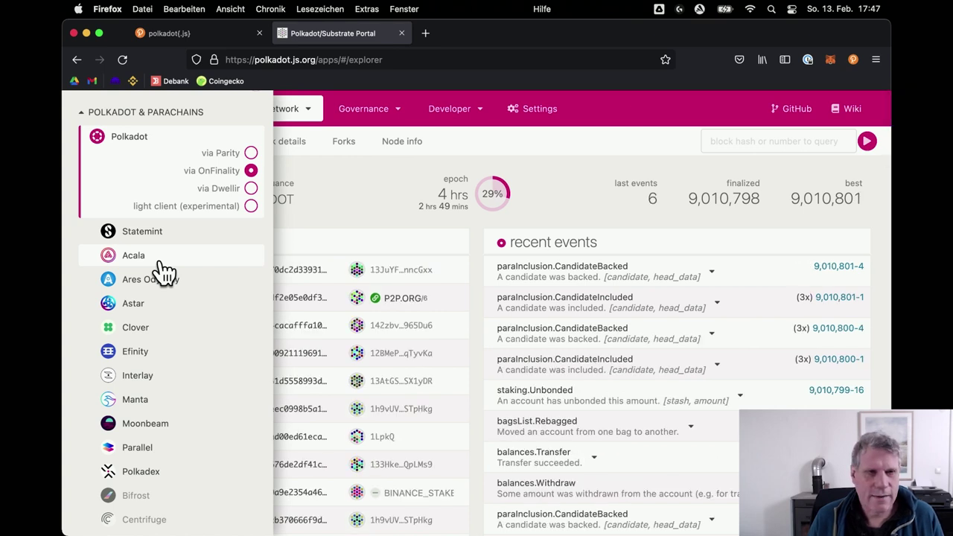
left_click(159, 259)
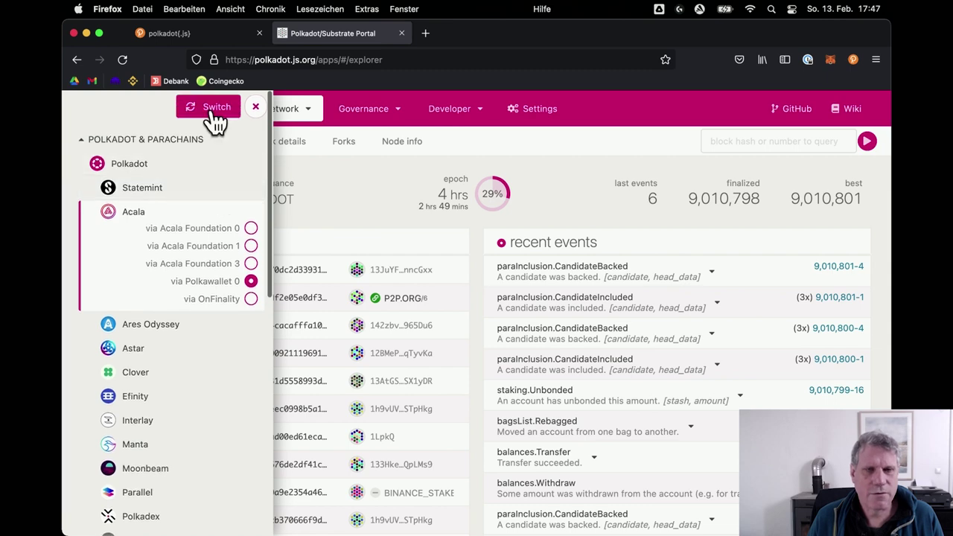
left_click(215, 119)
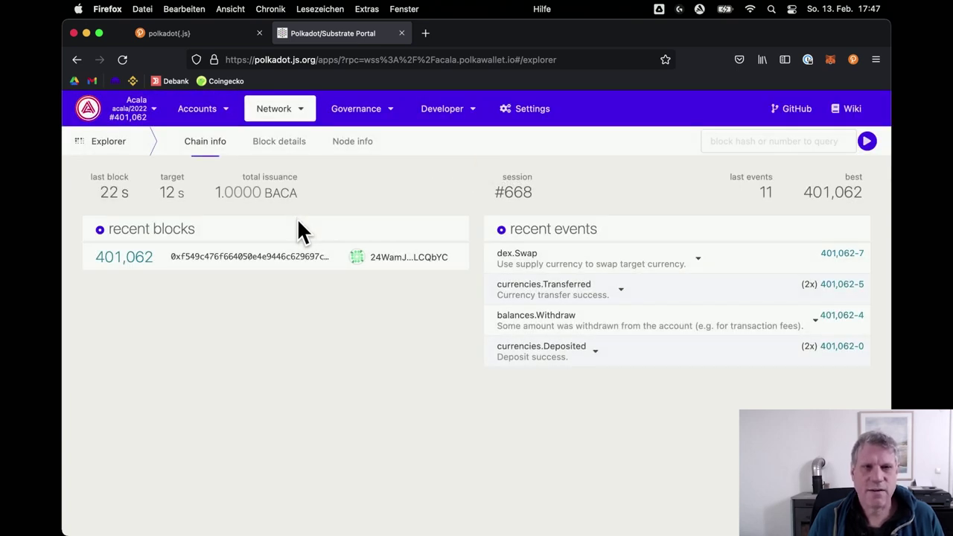
Step: Open the My accounts page and check the accounts held in the polkadot{.js} extension
mouse_move(213, 117)
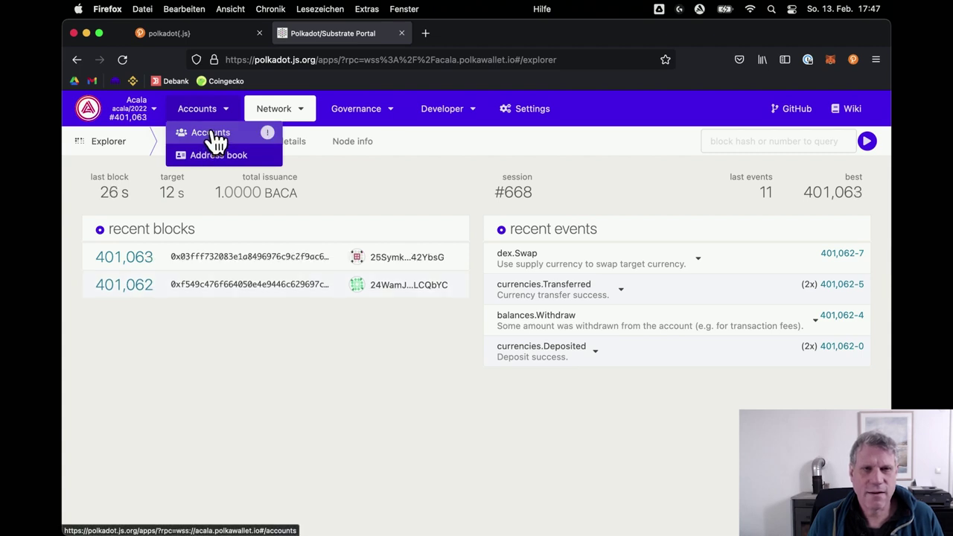
left_click(214, 134)
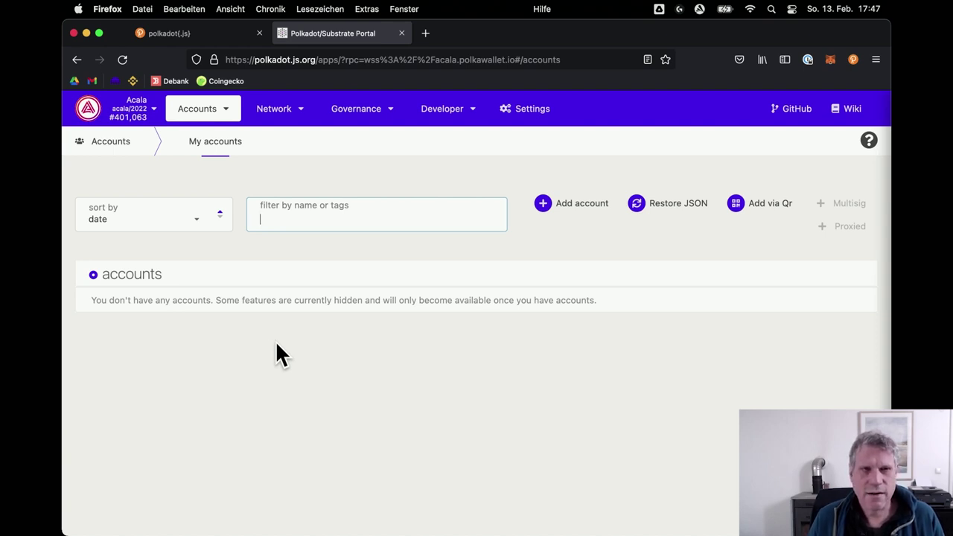
left_click(855, 60)
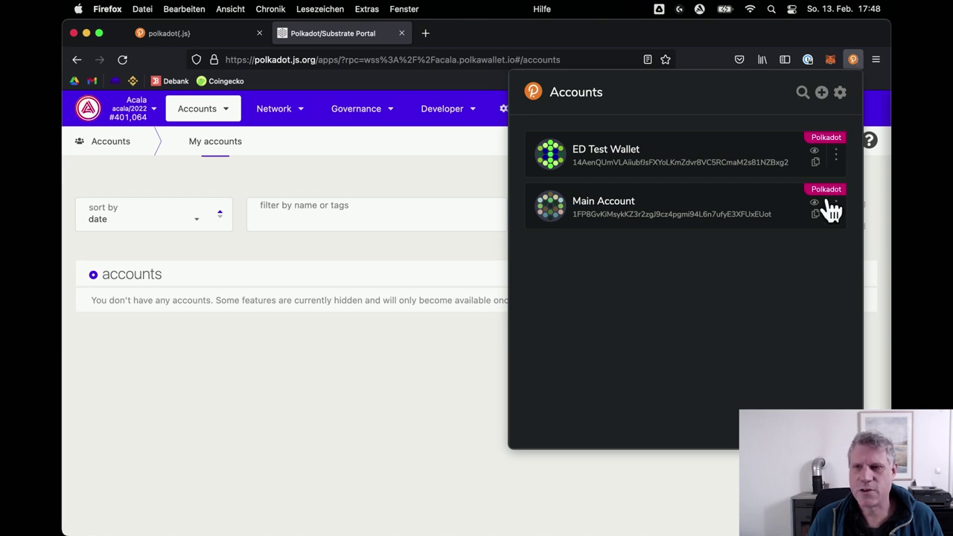
left_click(218, 368)
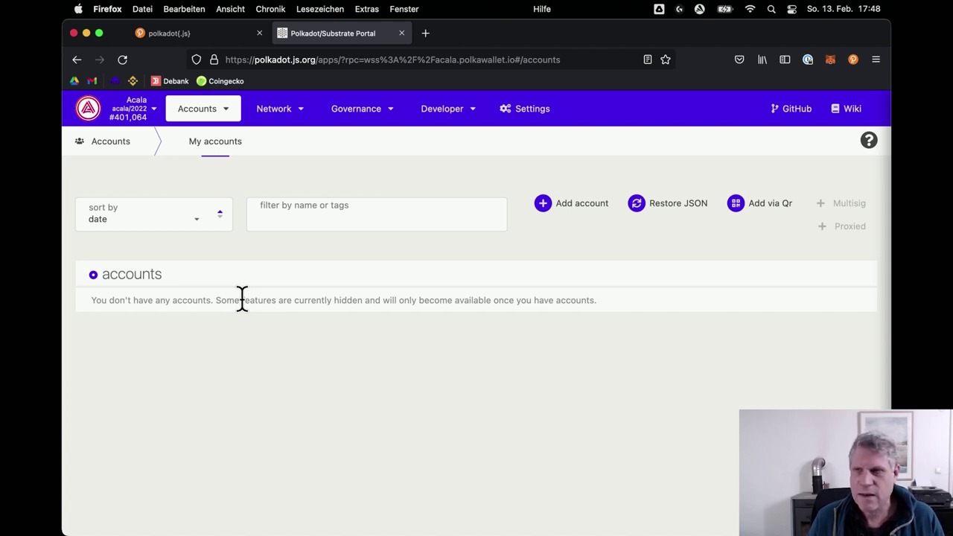
Step: In the polkadot{.js} extension, set Main Account to allow use on any chain
left_click(854, 58)
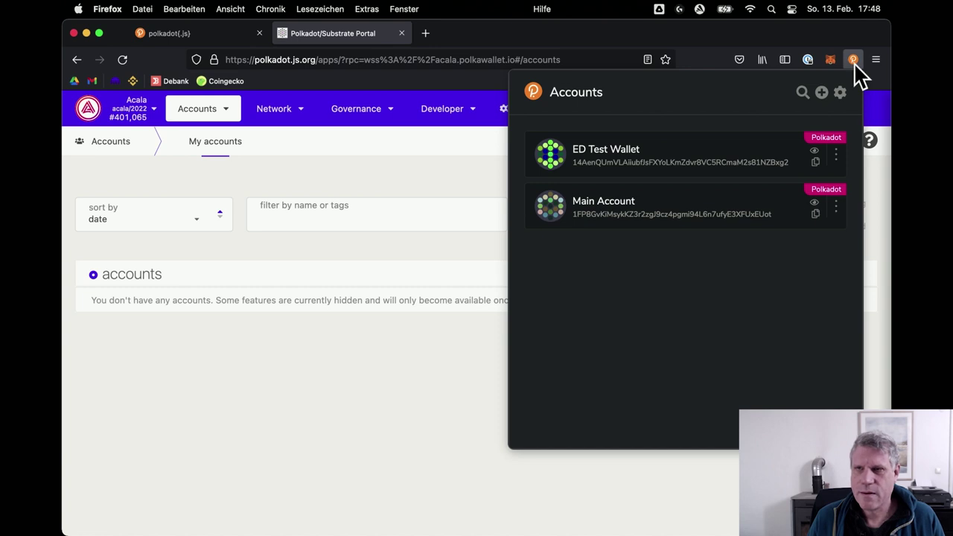
left_click(837, 206)
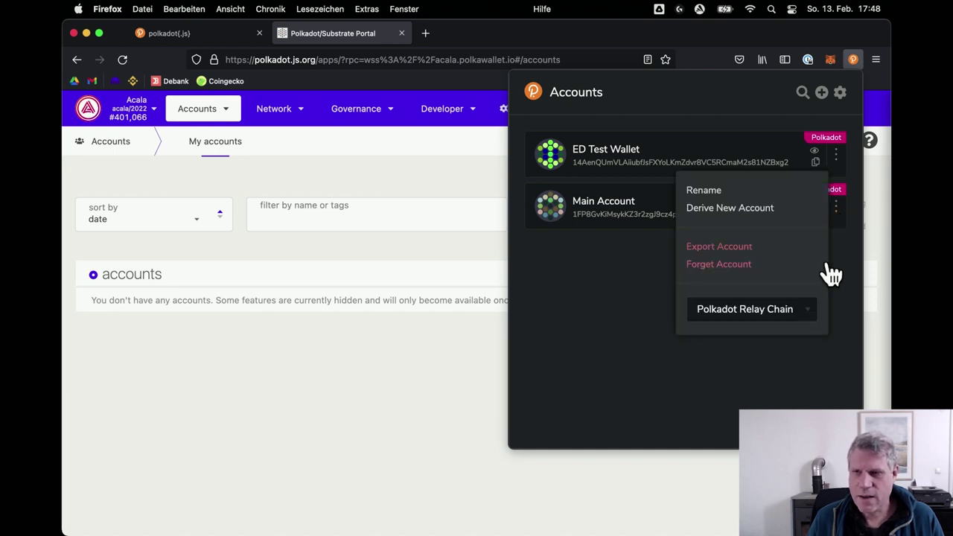
left_click(813, 316)
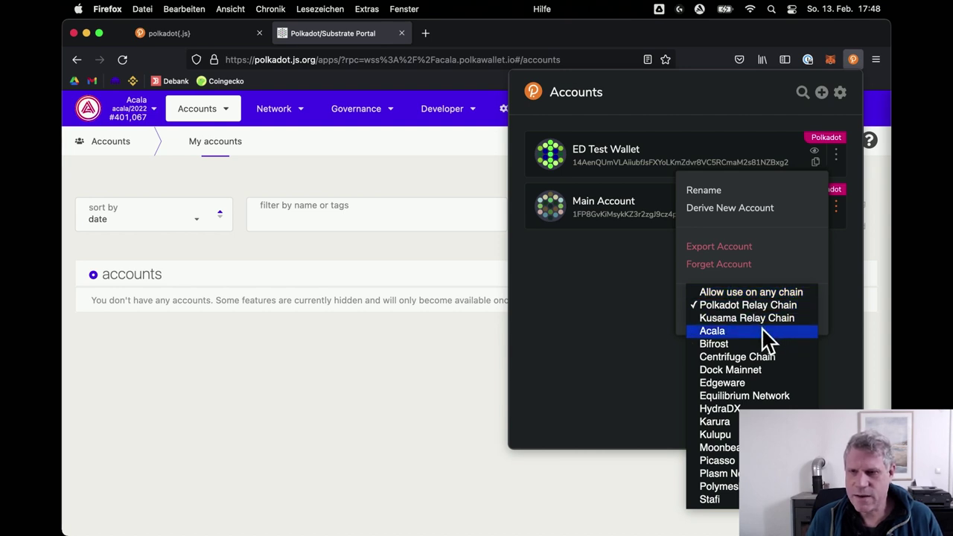
left_click(778, 291)
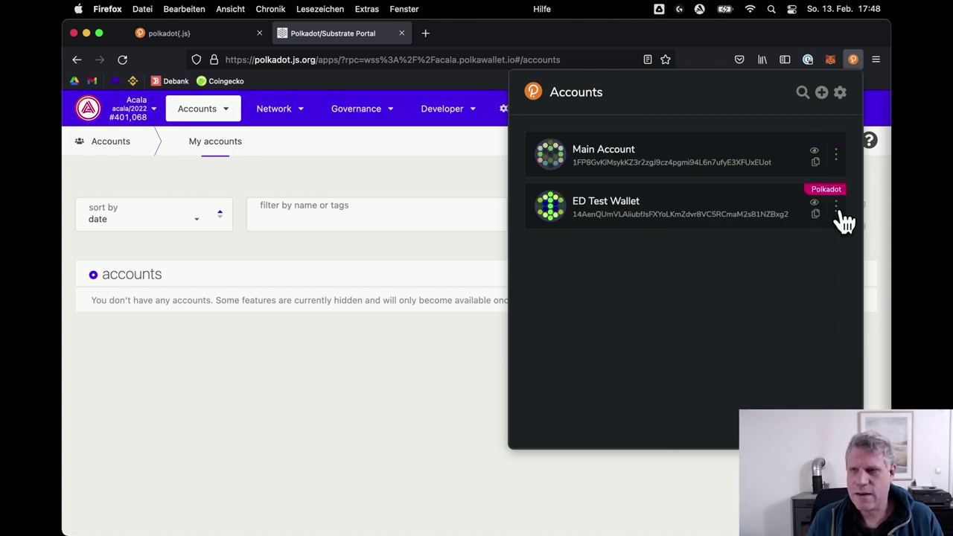
Step: Set ED Test Wallet to allow use on any chain as well and reload the accounts page
left_click(836, 208)
left_click(803, 311)
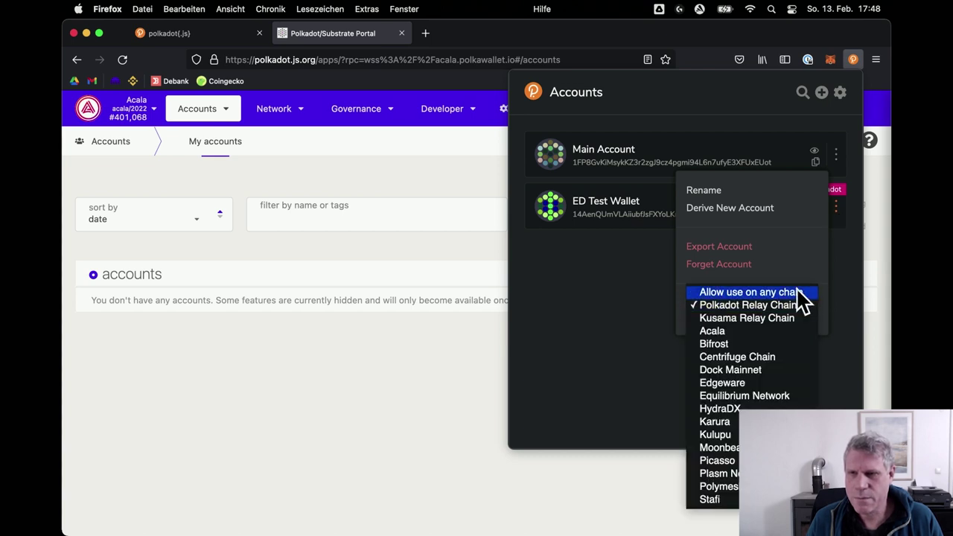
left_click(798, 293)
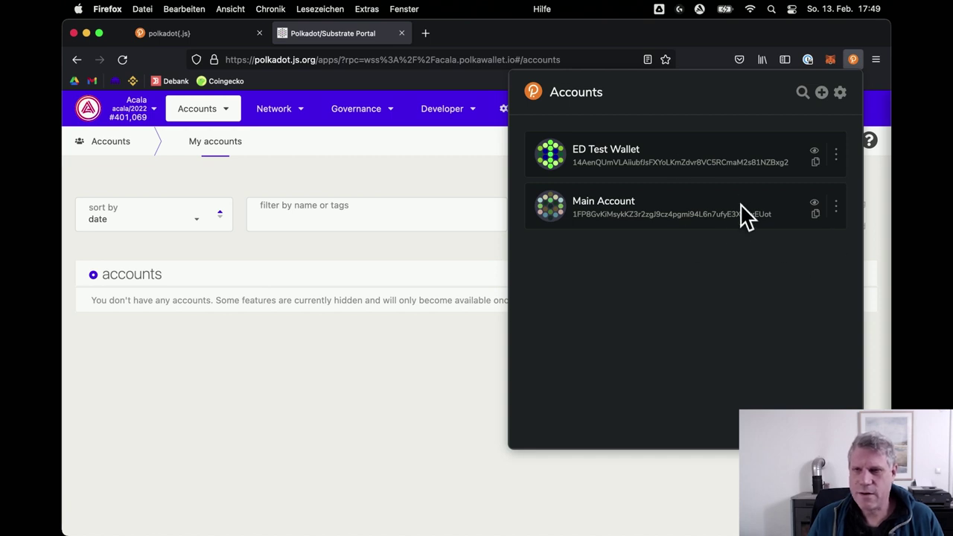
left_click(462, 251)
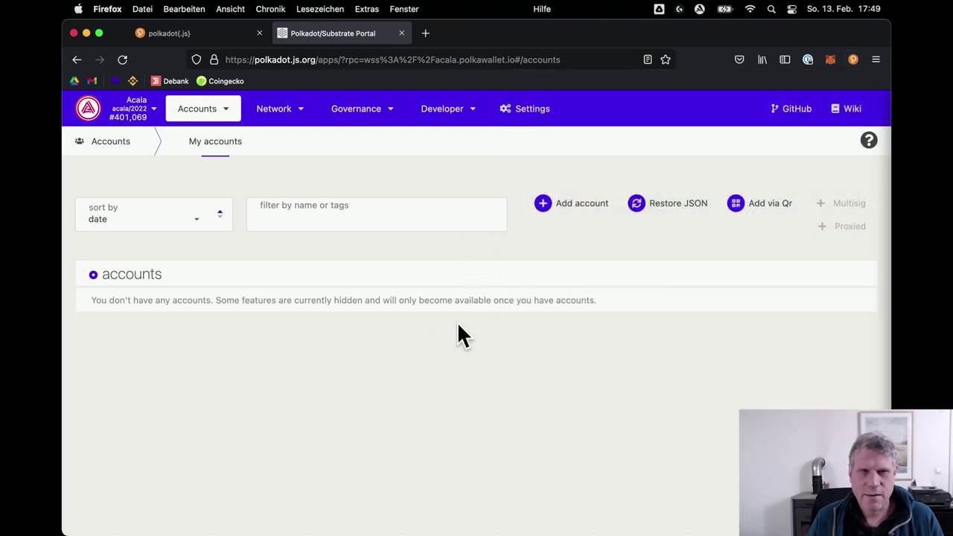
left_click(122, 60)
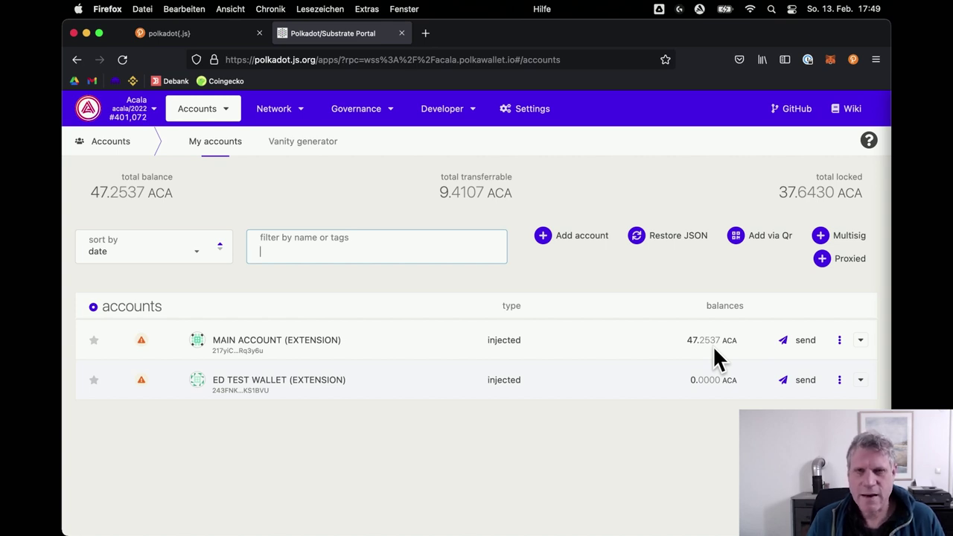
Step: Highlight the total transferrable ACA balance and open the send form for Main Account
left_click_drag(437, 192, 504, 198)
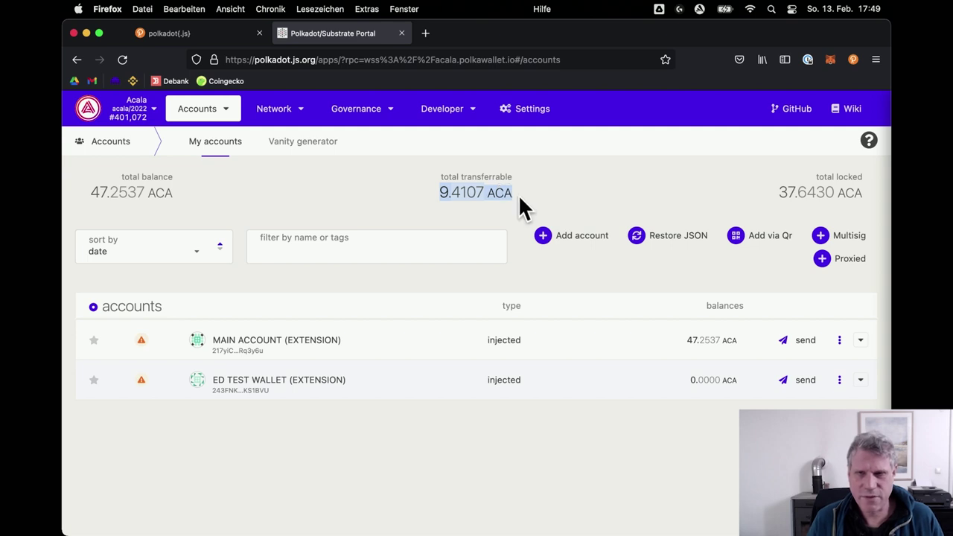
left_click(571, 183)
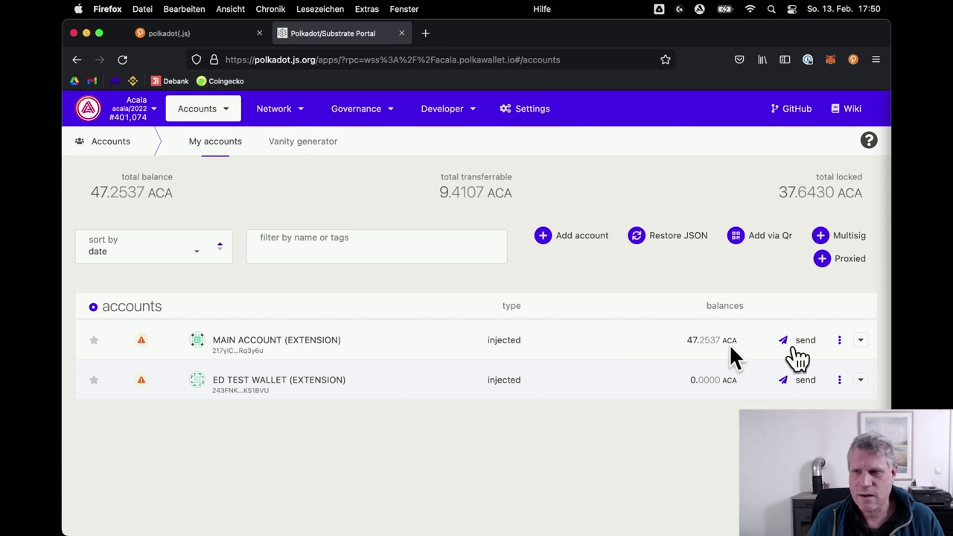
left_click(812, 344)
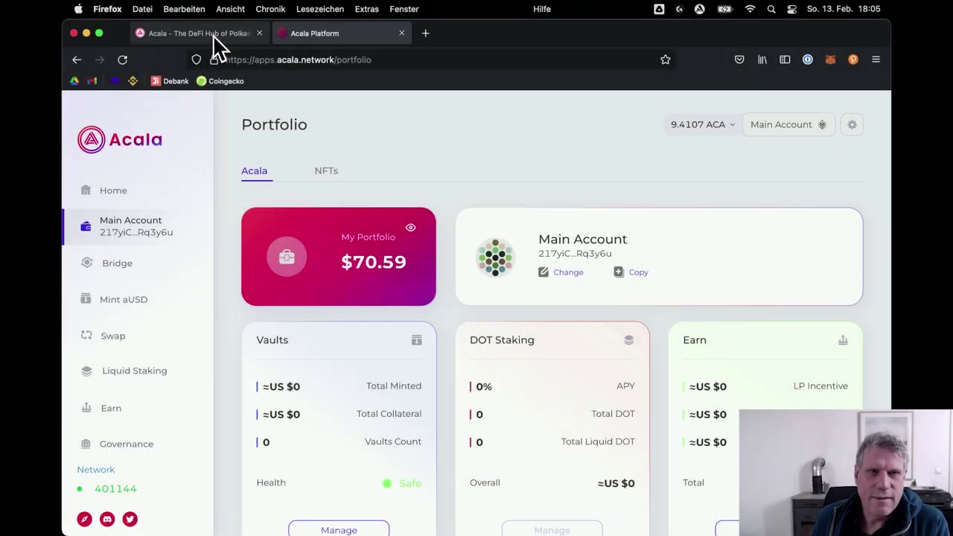
Step: View the Acala home page, return to the Acala Platform portfolio and check the token balances of Main Account
left_click(205, 33)
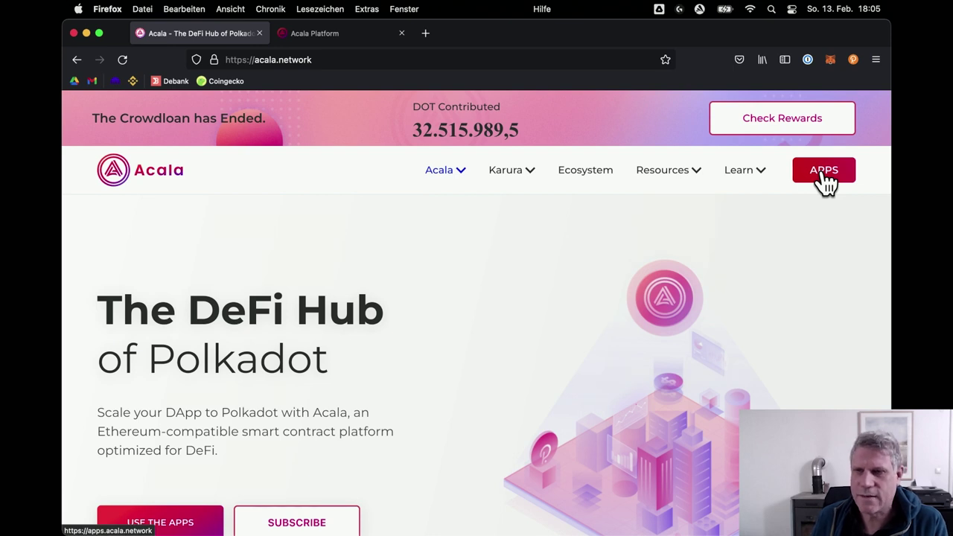
left_click(345, 35)
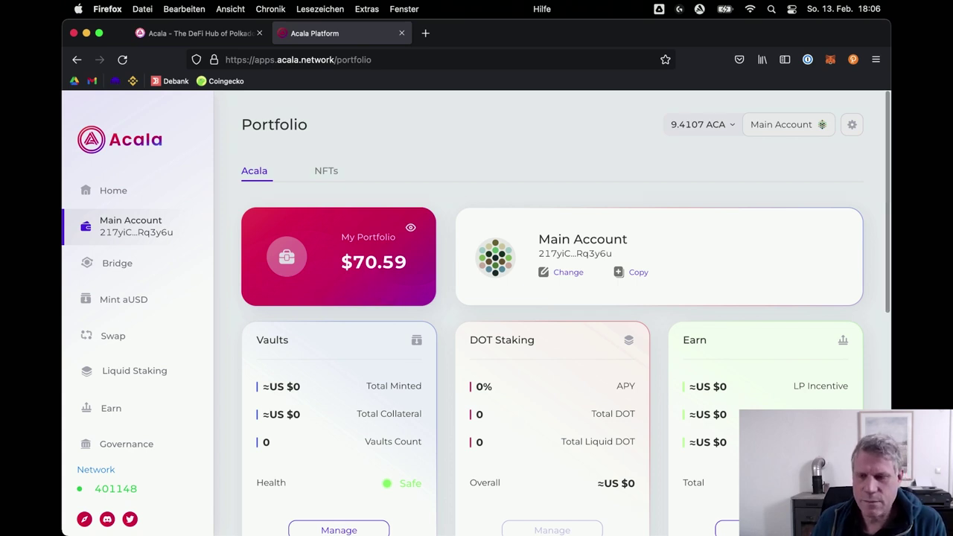
left_click(738, 133)
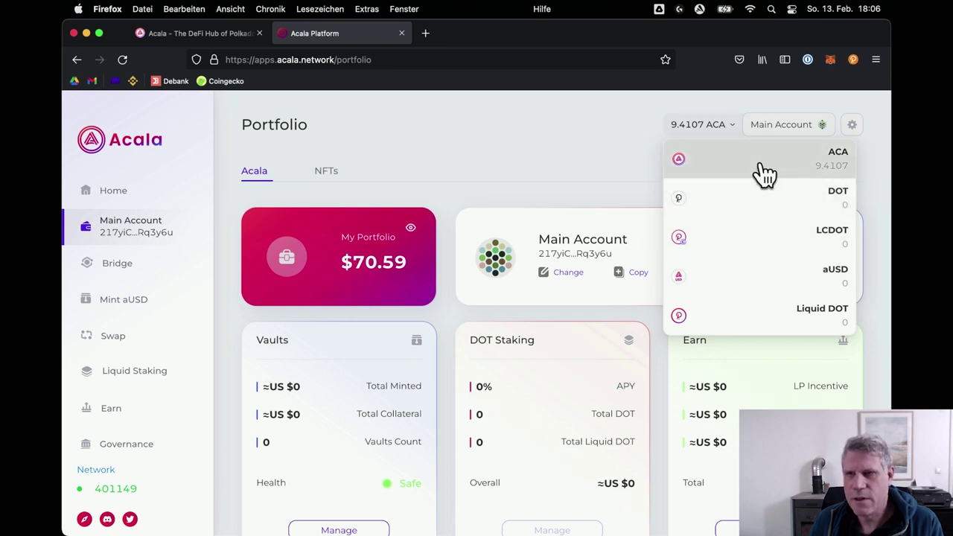
left_click(508, 175)
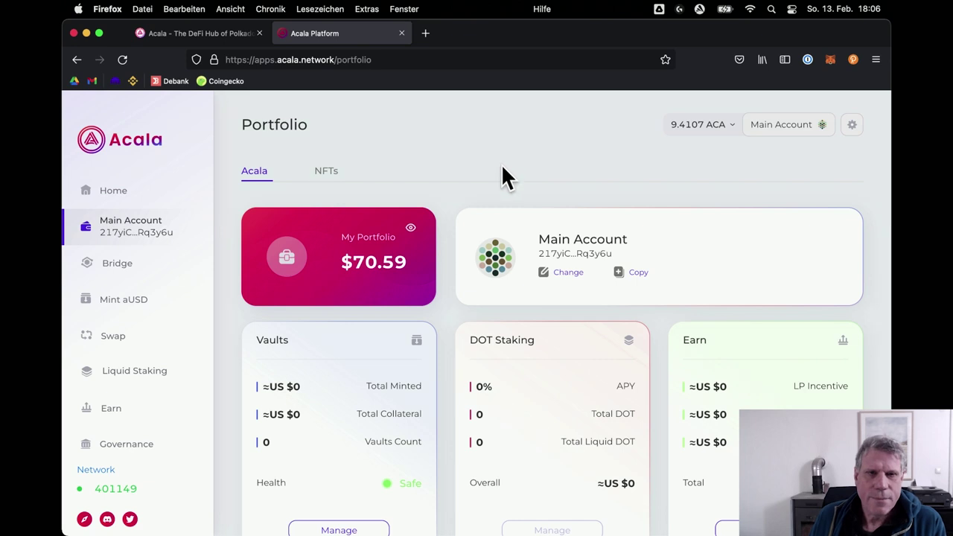
Step: View the NFTs held in the Main Account portfolio and return to the Acala portfolio overview
left_click(333, 172)
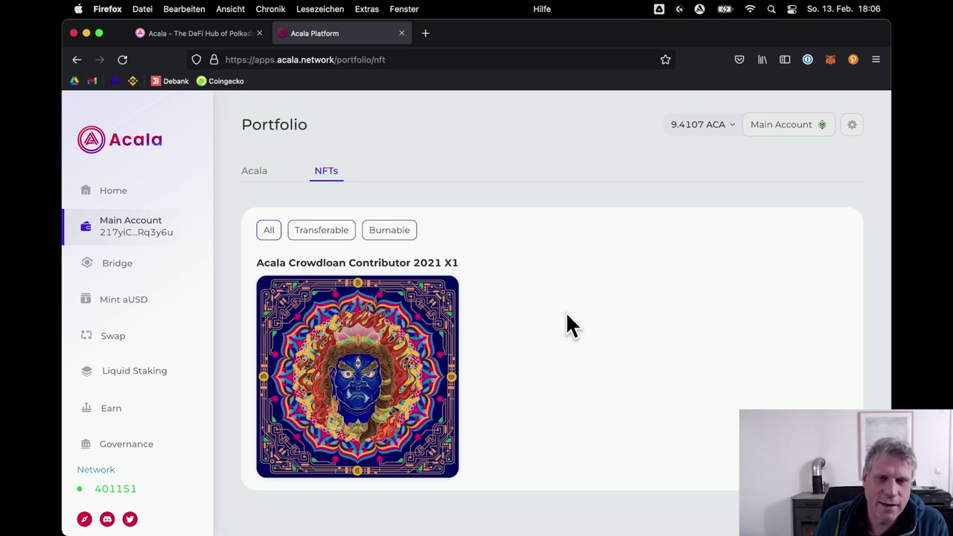
left_click(256, 176)
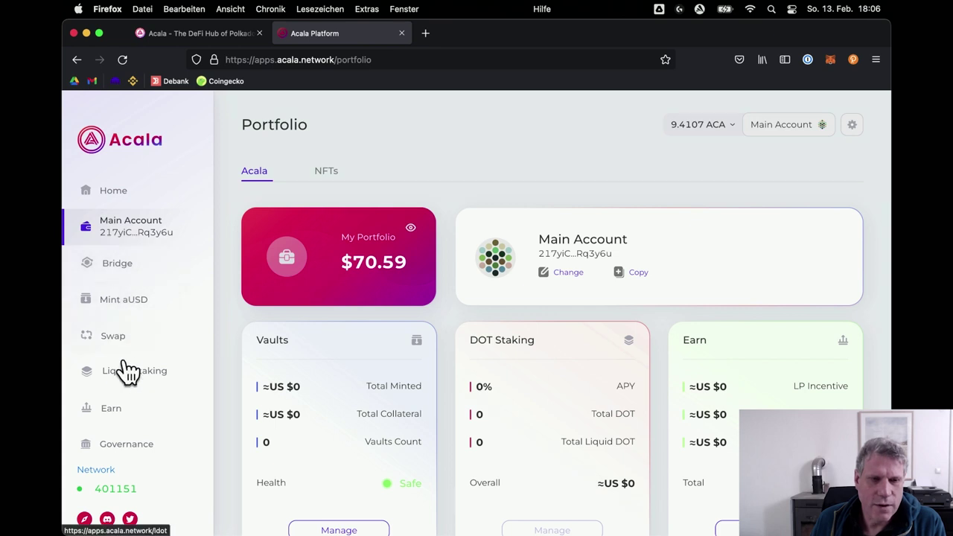
Step: View the collateral types offered for a new aUSD vault and check the account's token balances
left_click(138, 310)
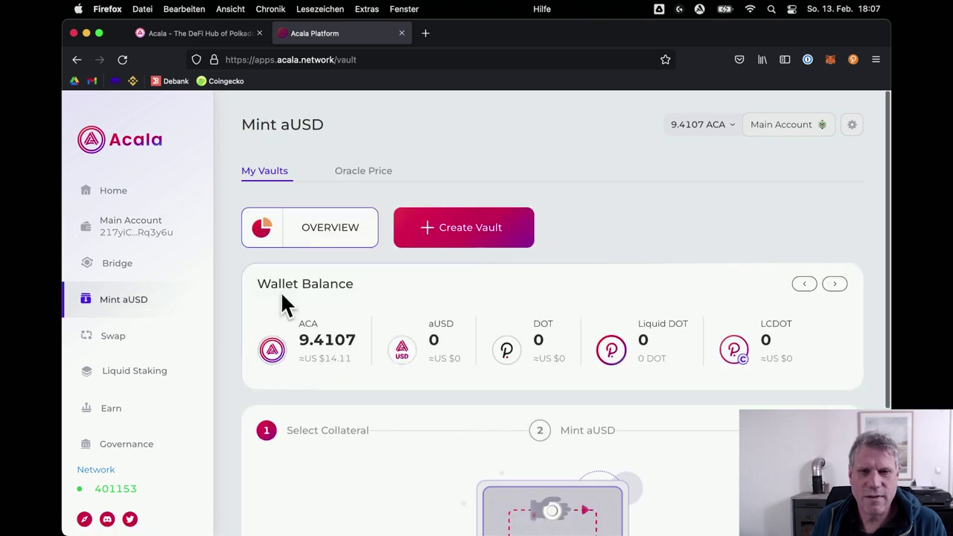
left_click(453, 240)
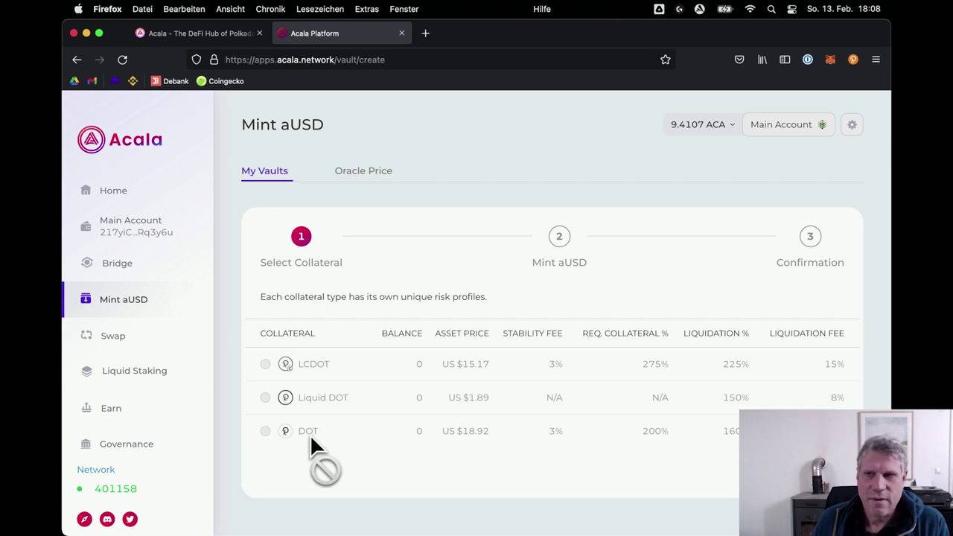
left_click(716, 126)
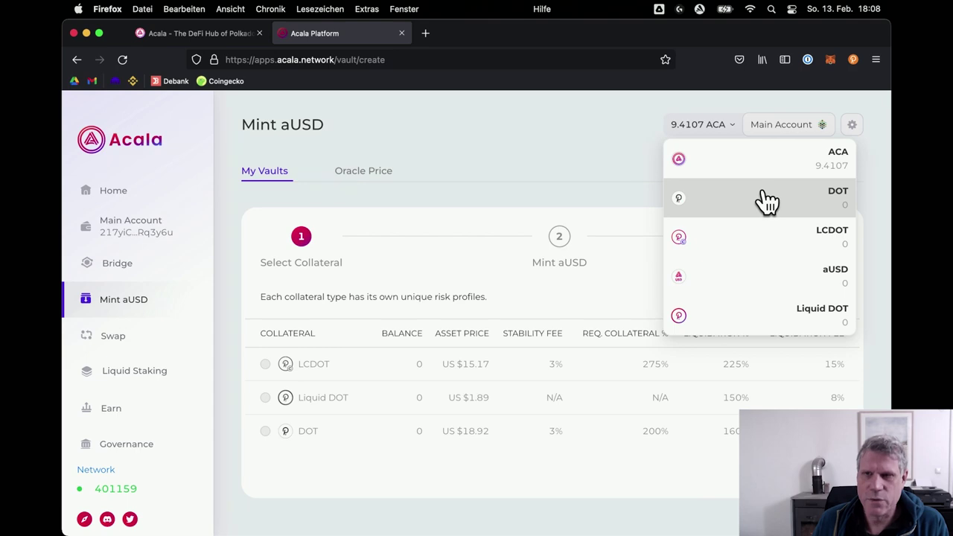
Step: Open the Bridge page and accept the Bridging DOT notice as read
left_click(115, 265)
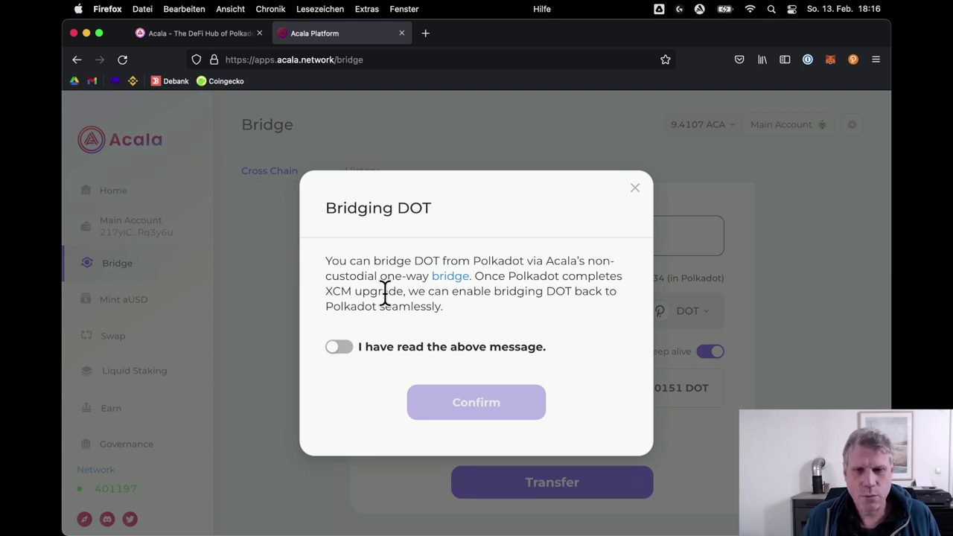
left_click(341, 348)
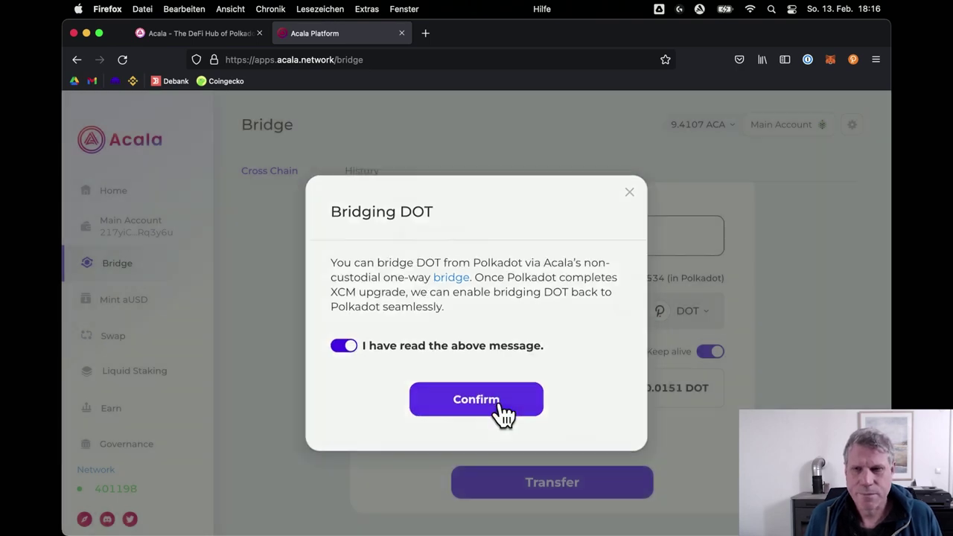
left_click(499, 405)
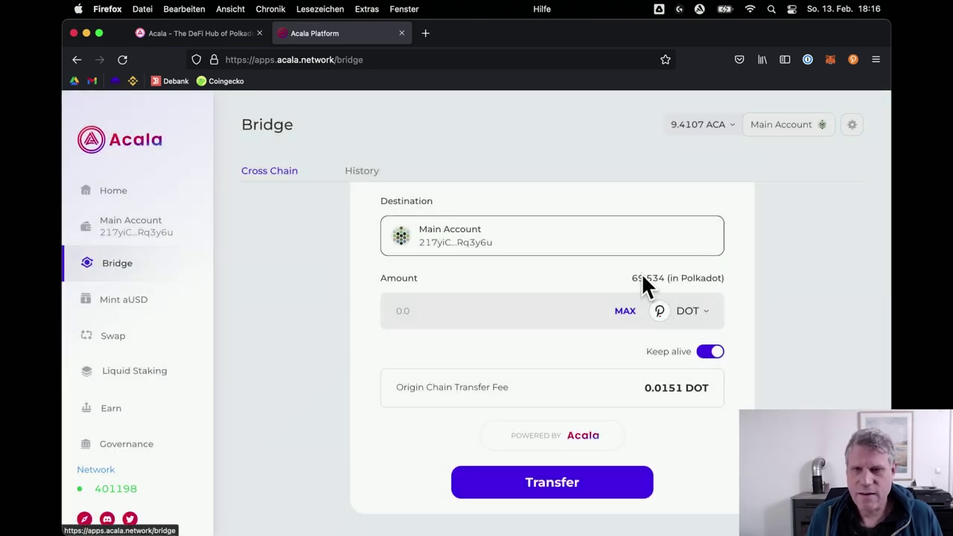
Step: Review the Polkadot to Acala transfer form for Main Account and set the amount to 10 DOT
scroll(644, 284, "up", 5)
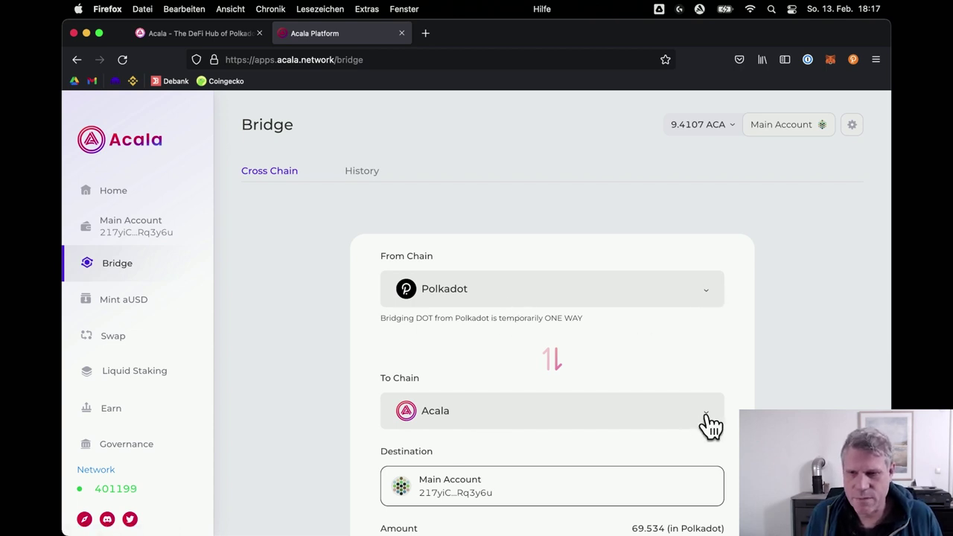
scroll(754, 344, "down", 3)
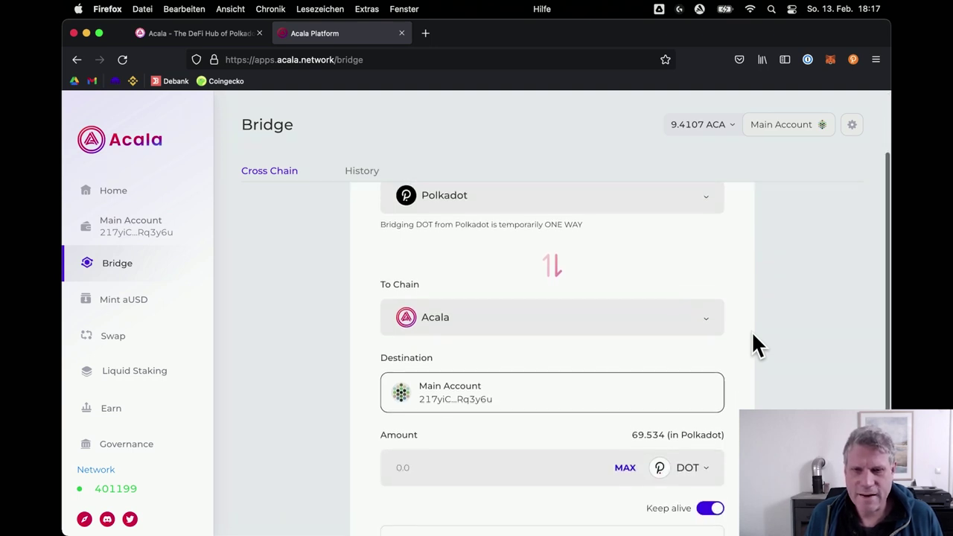
scroll(753, 339, "down", 1)
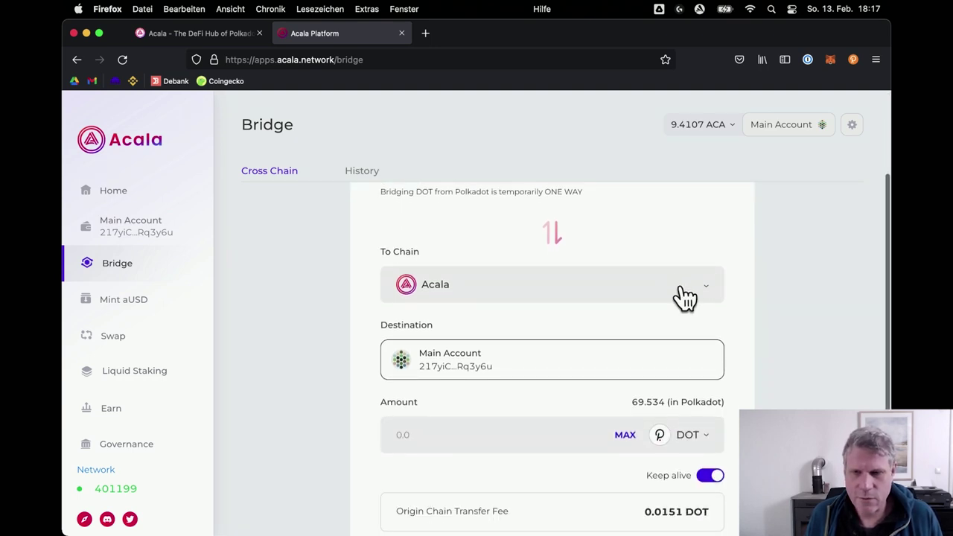
scroll(685, 298, "down", 3)
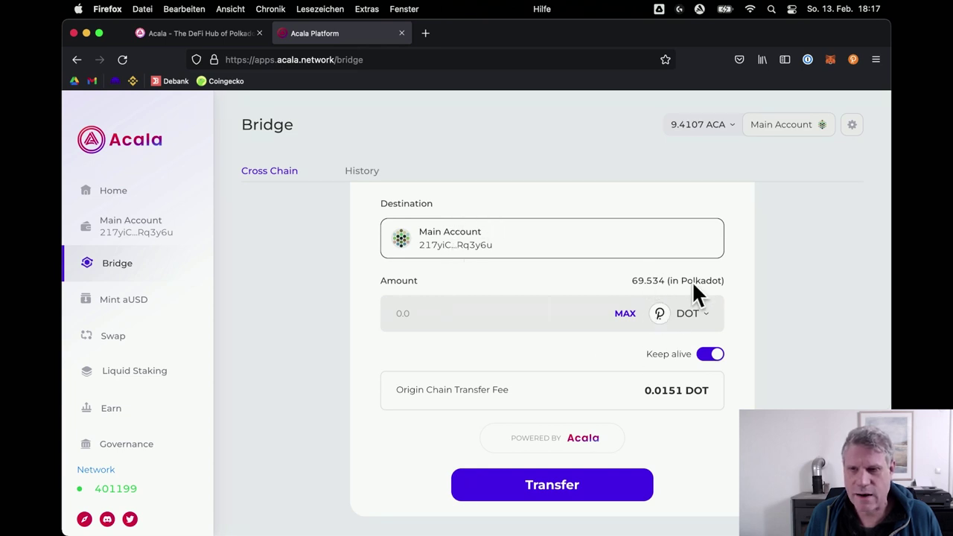
left_click(533, 301)
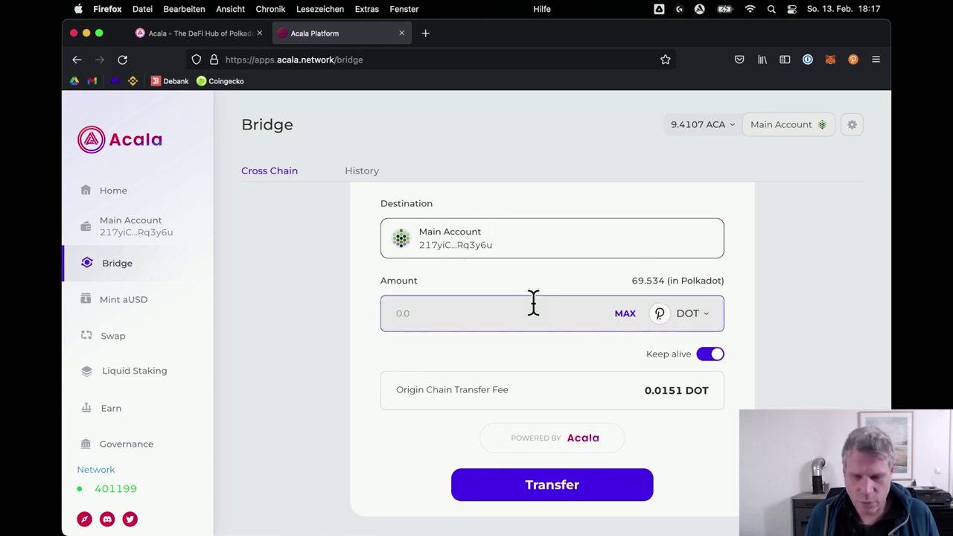
type("10")
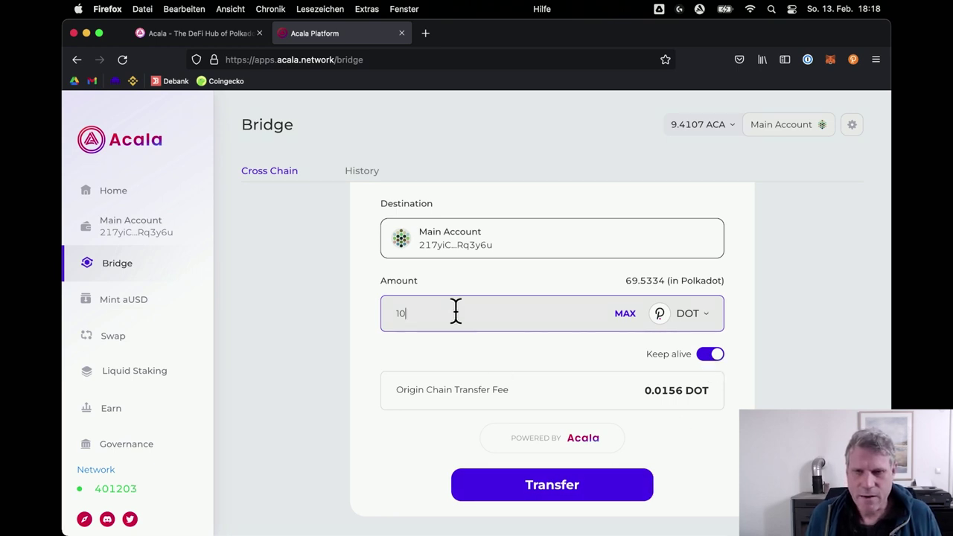
Step: Submit the DOT bridge transfer and sign the transaction with the account password in the polkadot{.js} extension
left_click(629, 484)
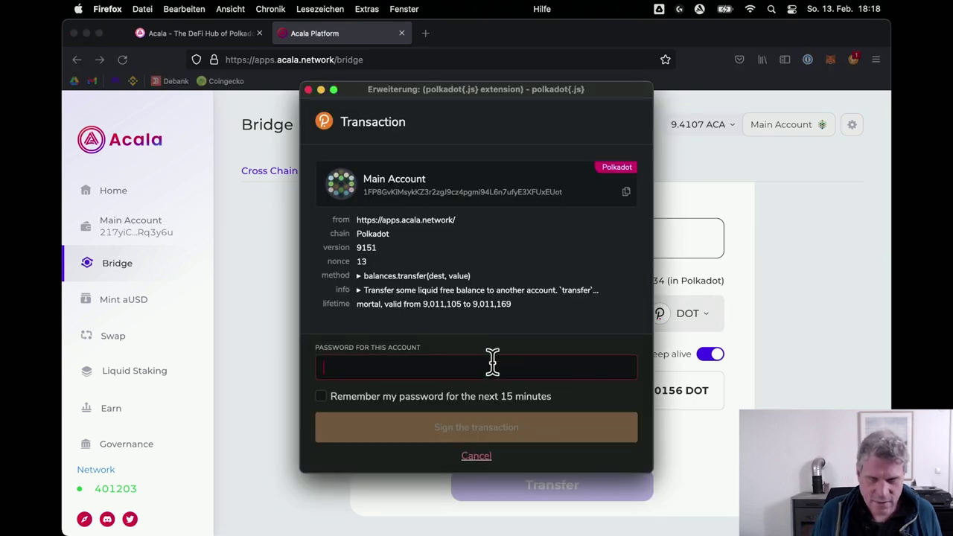
type("•••••••")
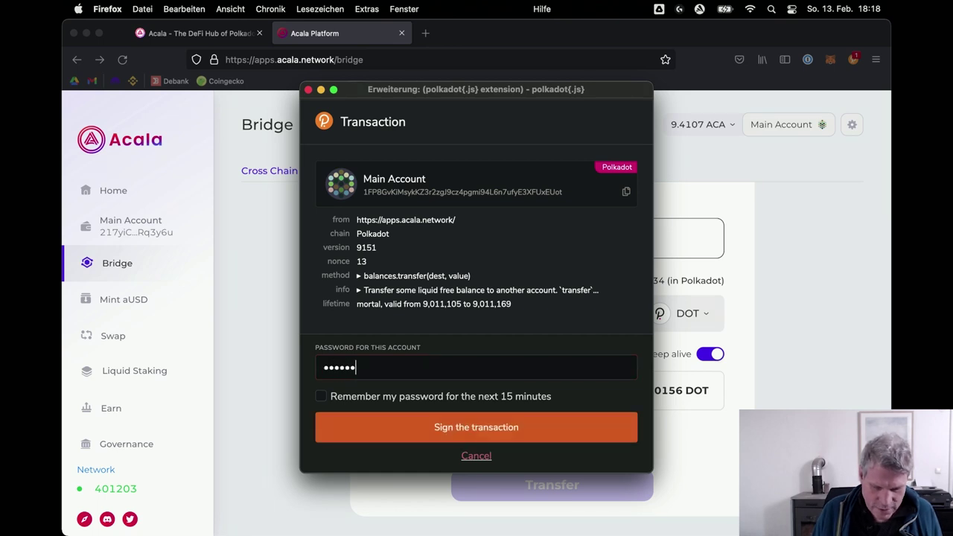
type("••••••")
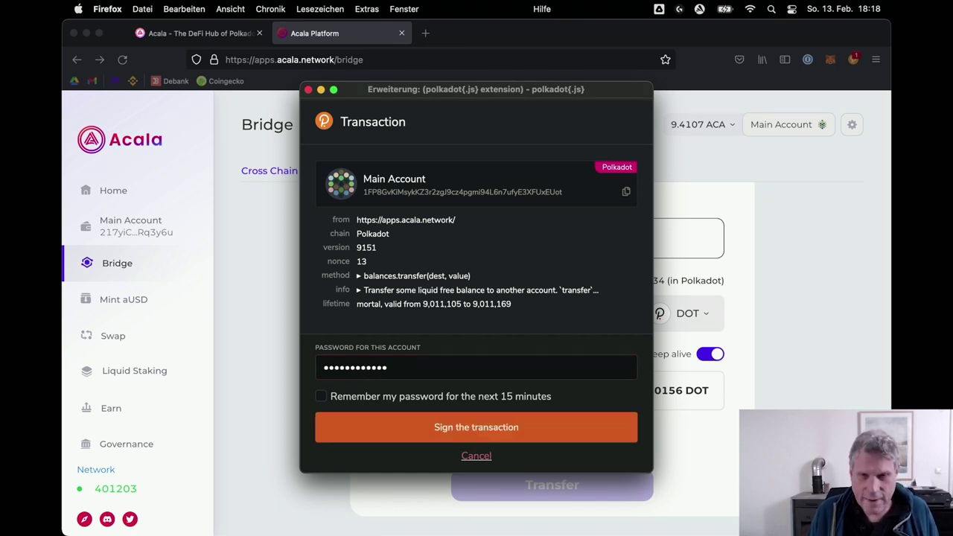
key("Return")
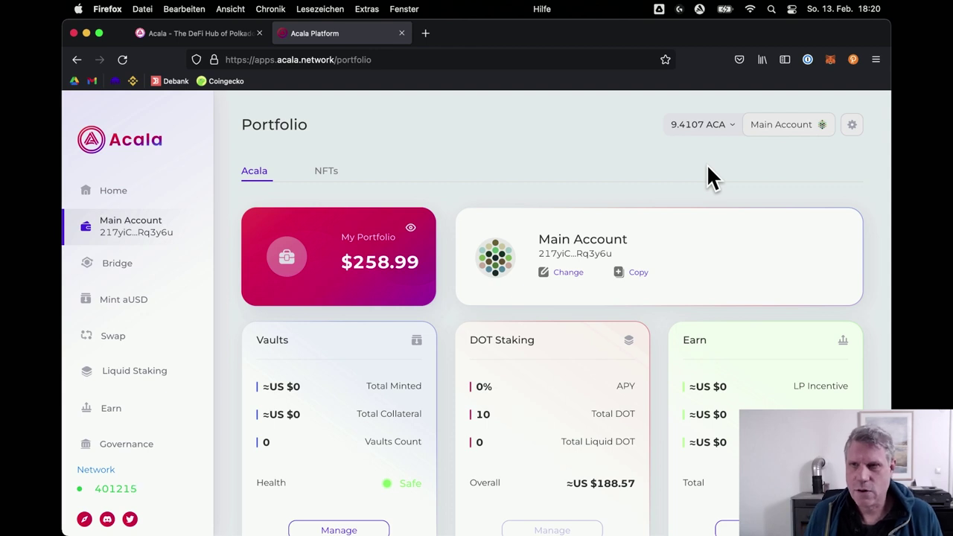
Step: Check the DOT Staking figures in the Main Account portfolio and highlight the total portfolio value
left_click(711, 134)
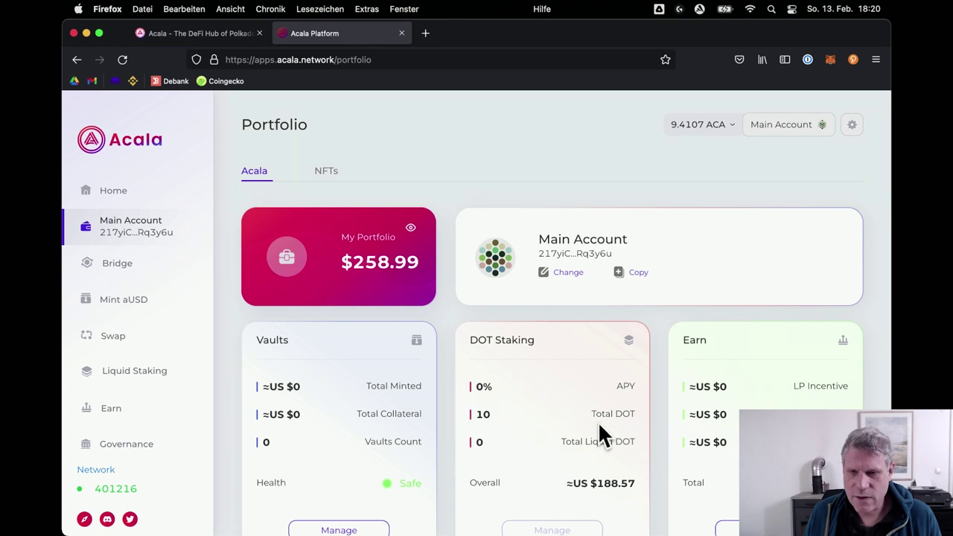
scroll(600, 428, "down", 1)
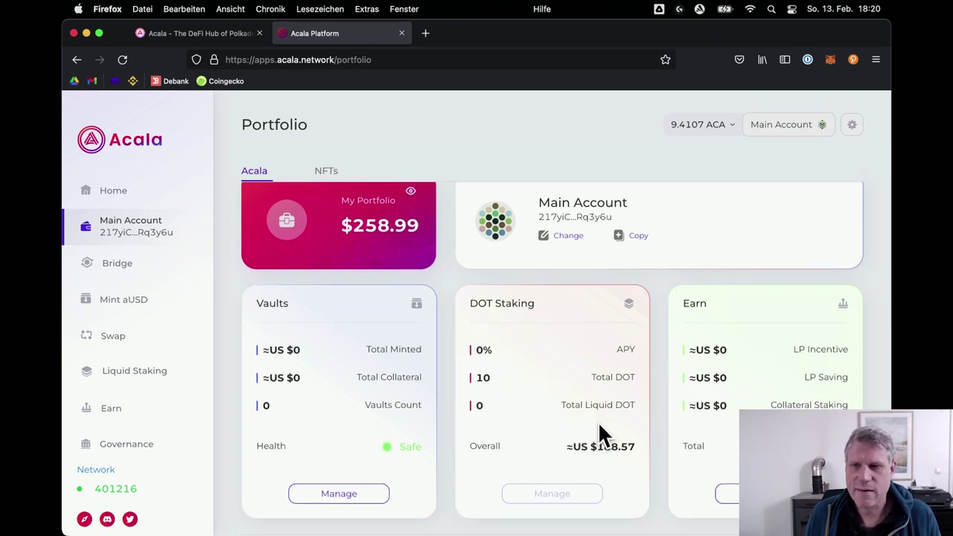
scroll(599, 427, "up", 1)
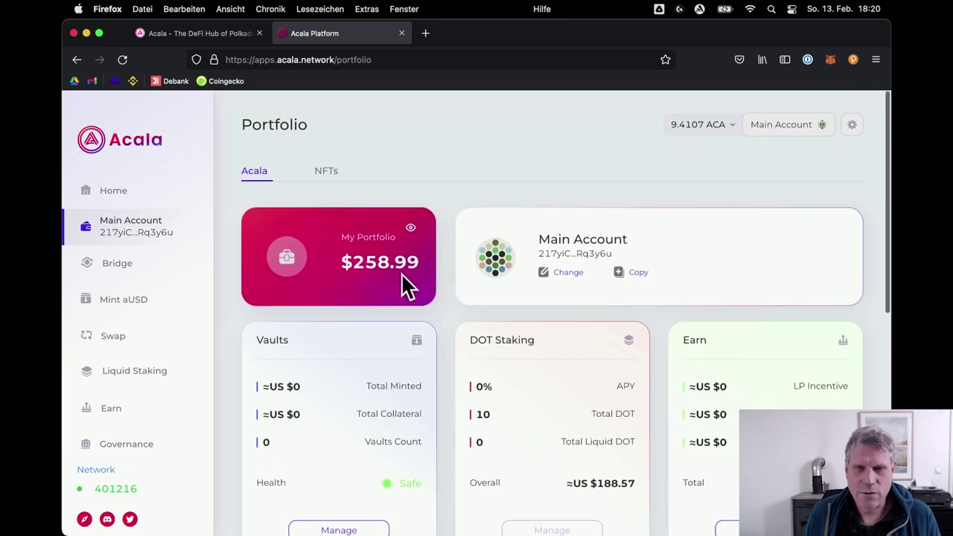
left_click_drag(353, 269, 439, 282)
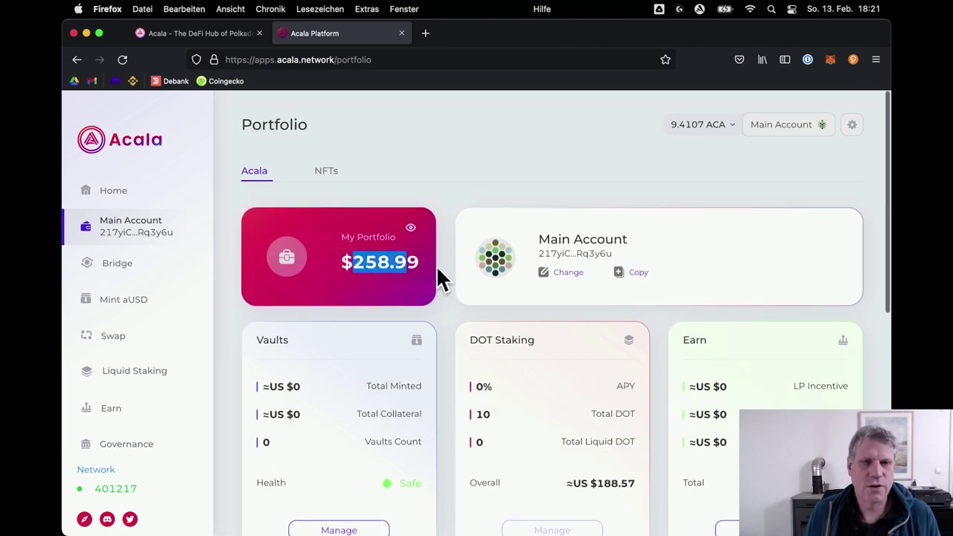
left_click(443, 326)
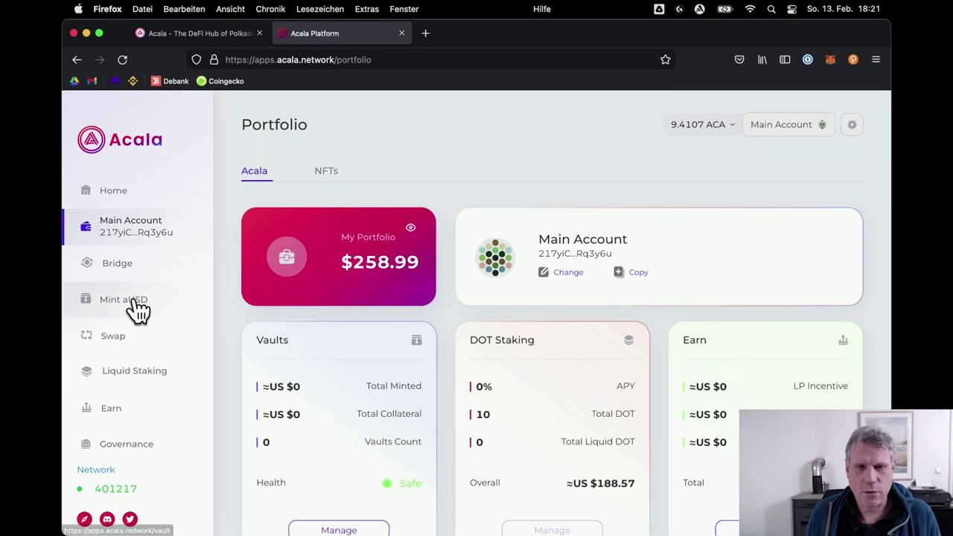
Step: Create a new aUSD vault with DOT as collateral and deposit the maximum of 10 DOT
left_click(138, 310)
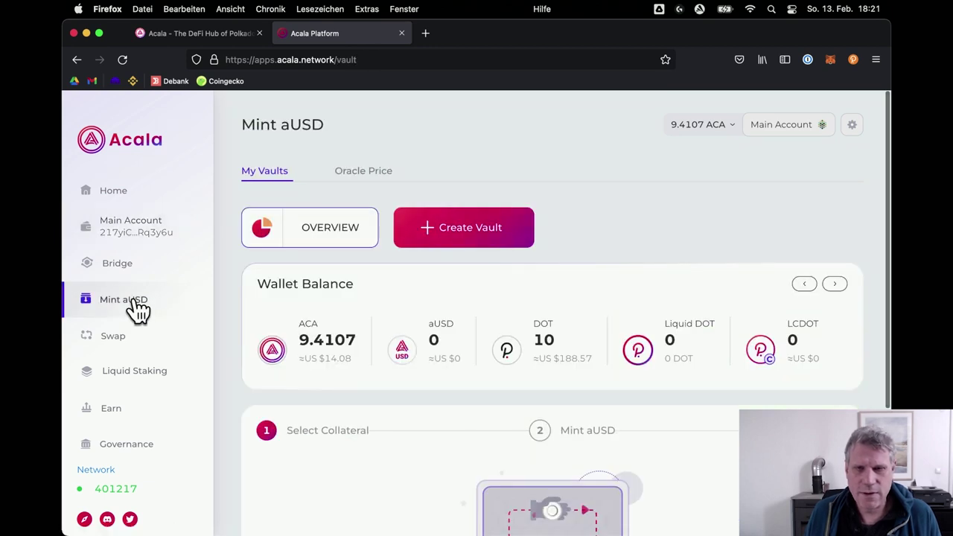
left_click(454, 232)
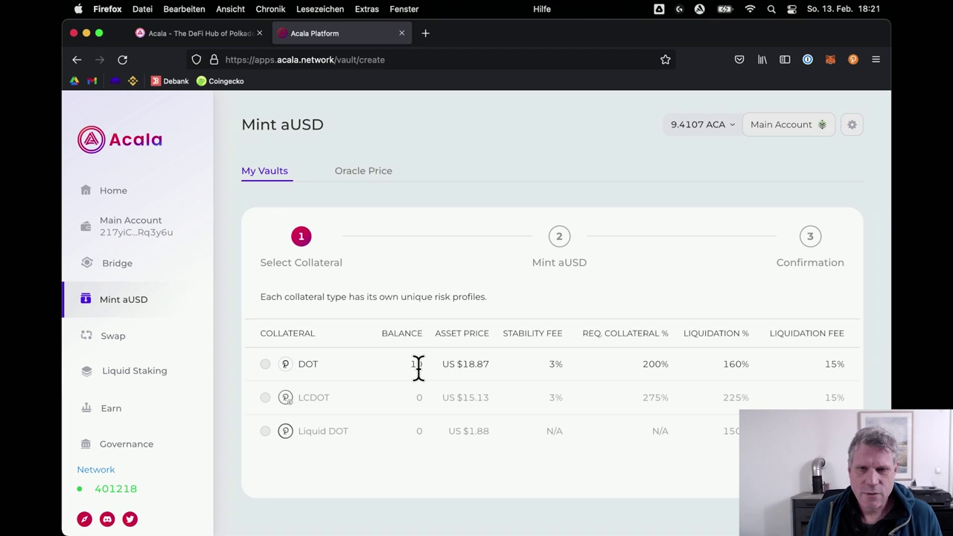
left_click(303, 373)
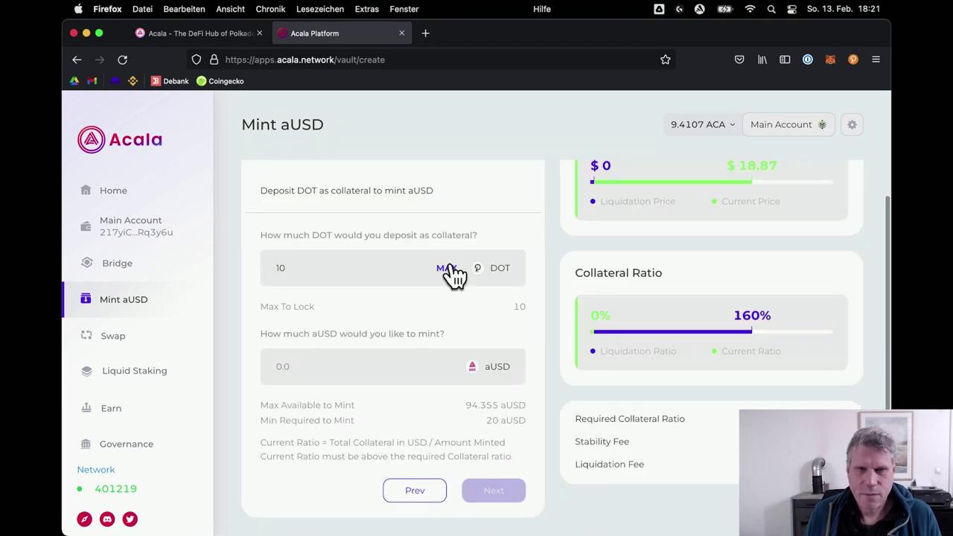
left_click(443, 271)
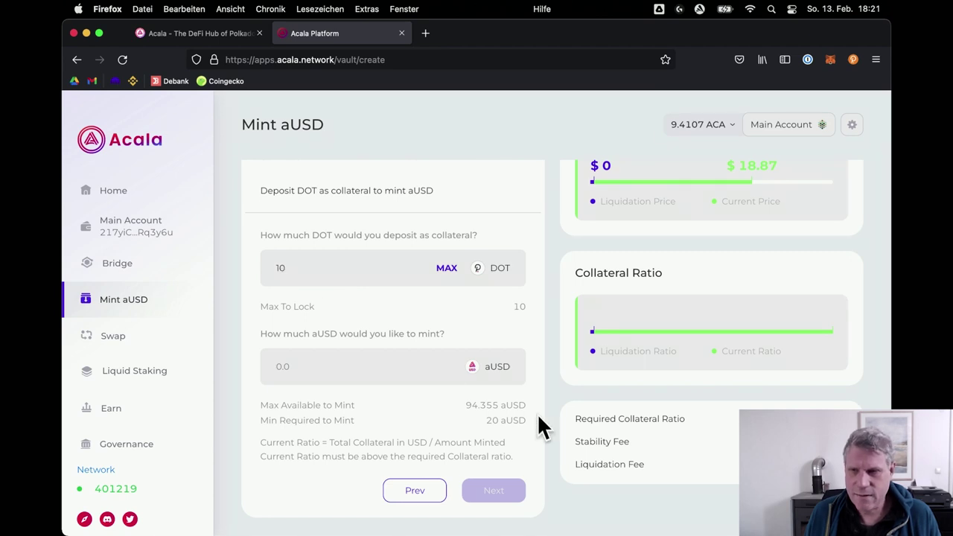
Step: Examine the vault's liquidation price, collateral ratio, required collateral ratio and minting limits
scroll(551, 429, "up", 3)
scroll(734, 455, "down", 2)
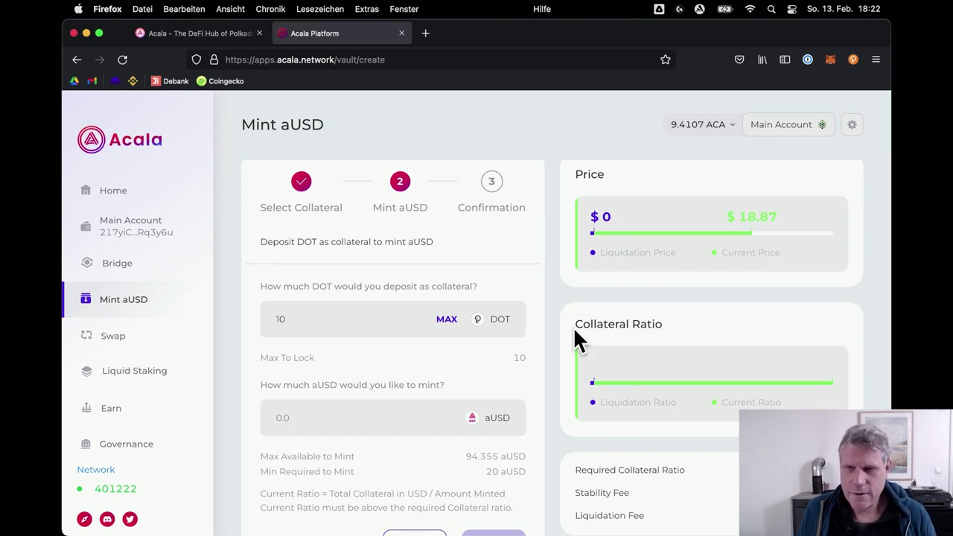
left_click_drag(579, 339, 674, 341)
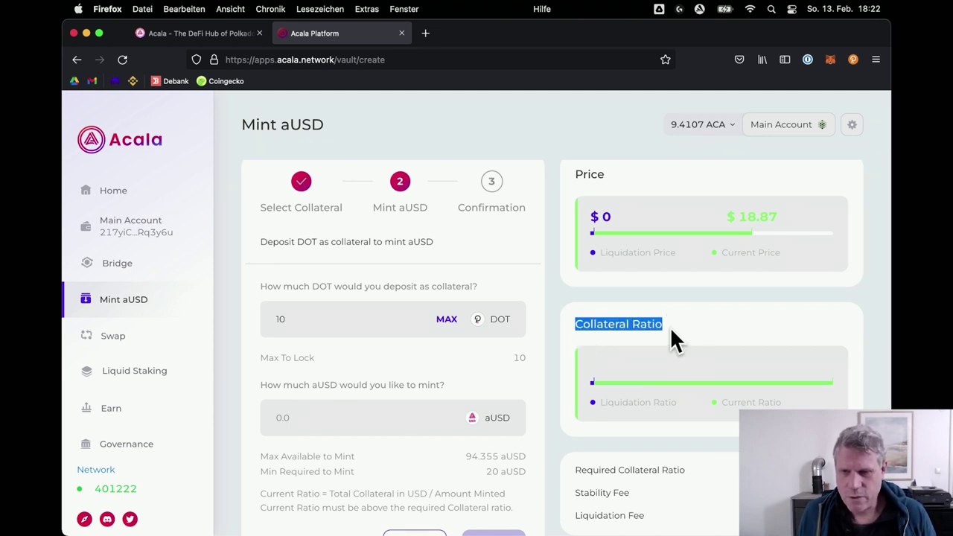
left_click(648, 481)
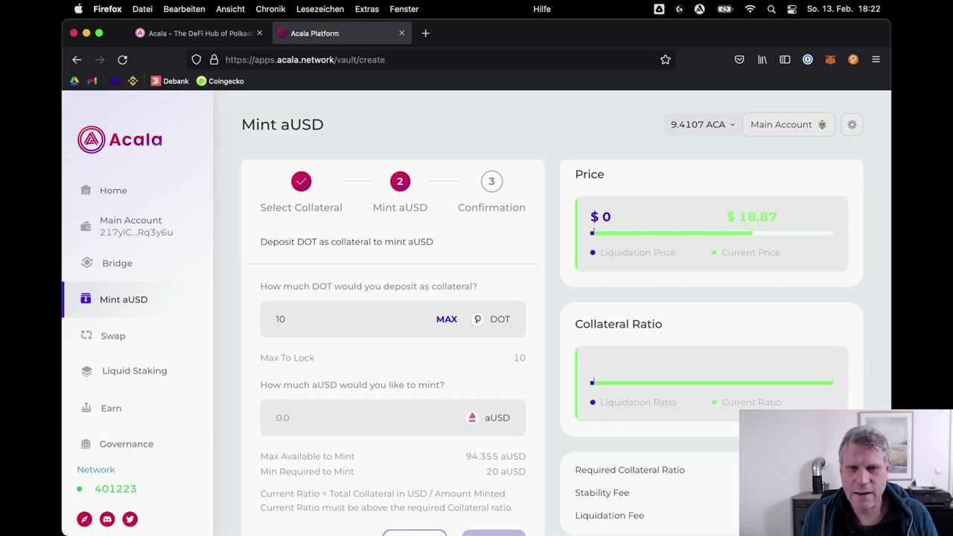
scroll(552, 312, "down", 1)
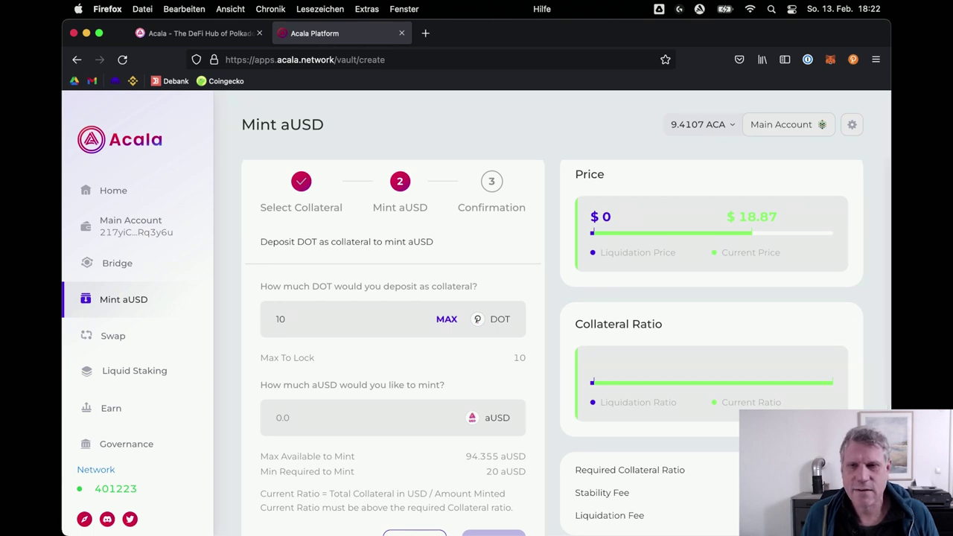
scroll(551, 343, "up", 1)
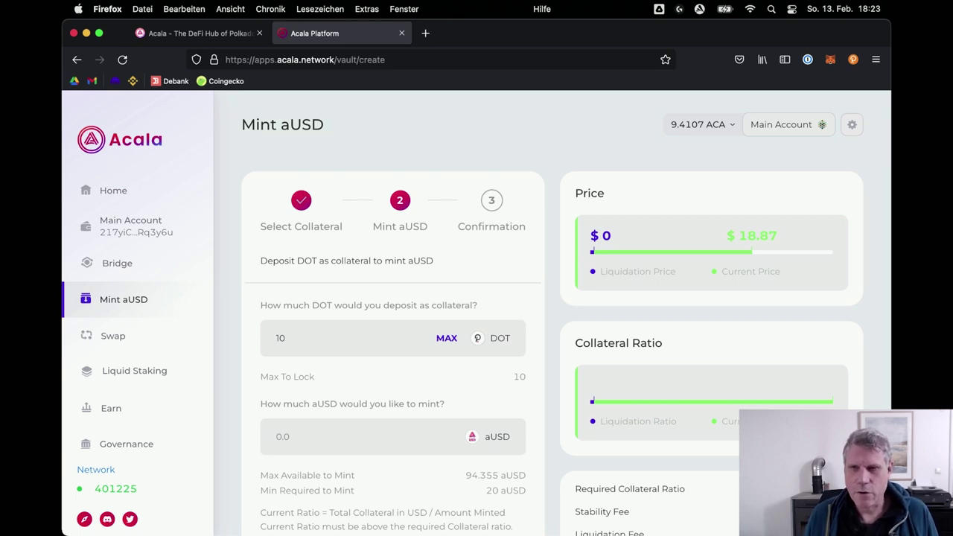
scroll(552, 336, "down", 3)
scroll(551, 336, "up", 3)
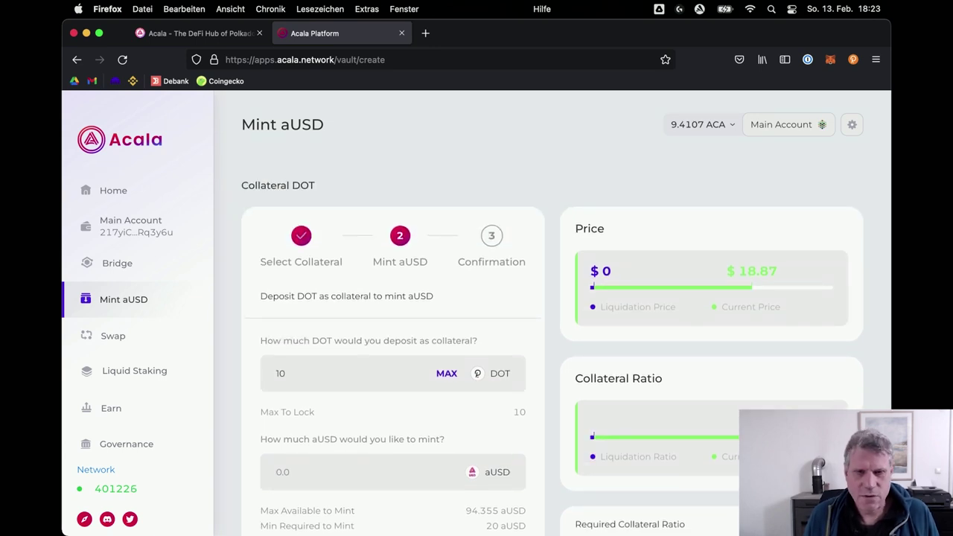
Step: Set the amount to mint against the DOT collateral to 90 aUSD
left_click(331, 470)
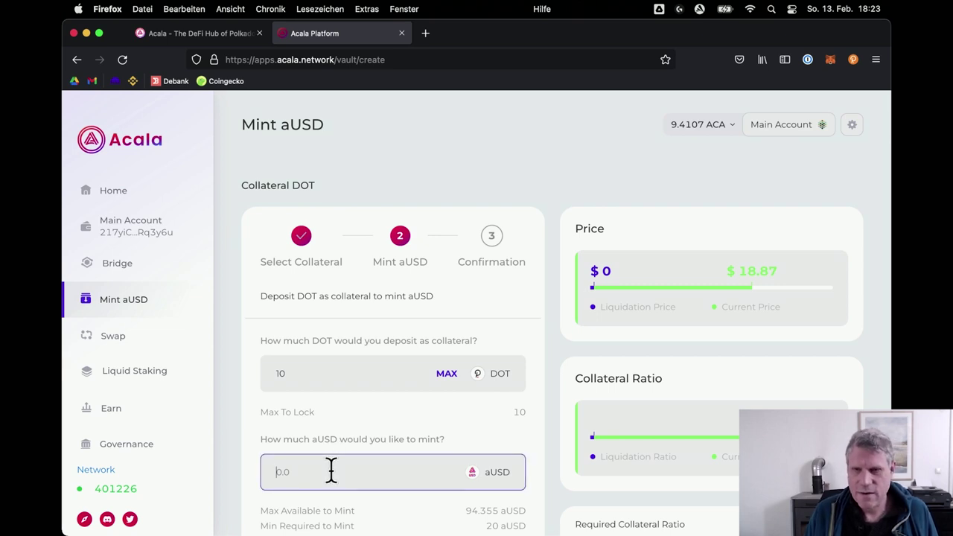
type("90")
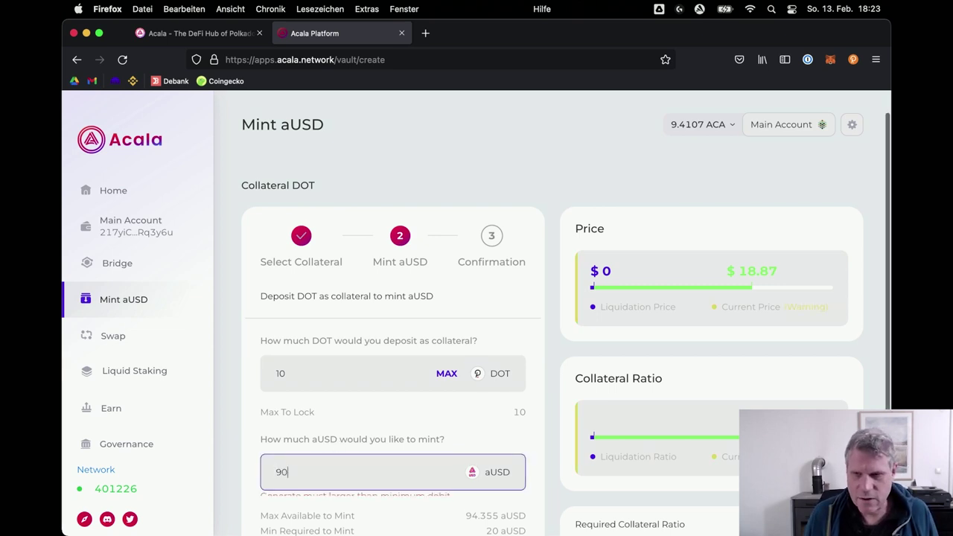
Step: Review the vault's liquidation figures and confirm creating it with 10 DOT deposited and 90 aUSD minted
scroll(626, 514, "down", 3)
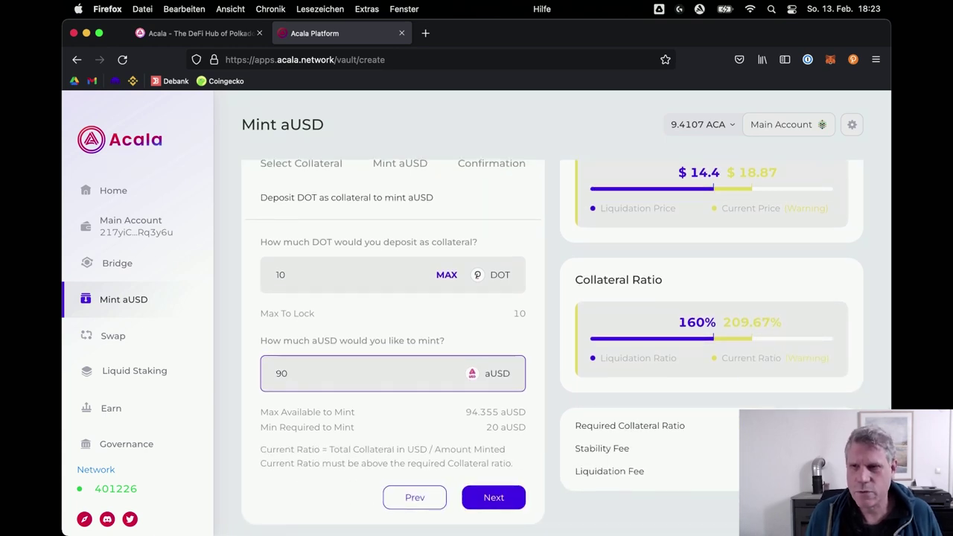
scroll(566, 348, "up", 1)
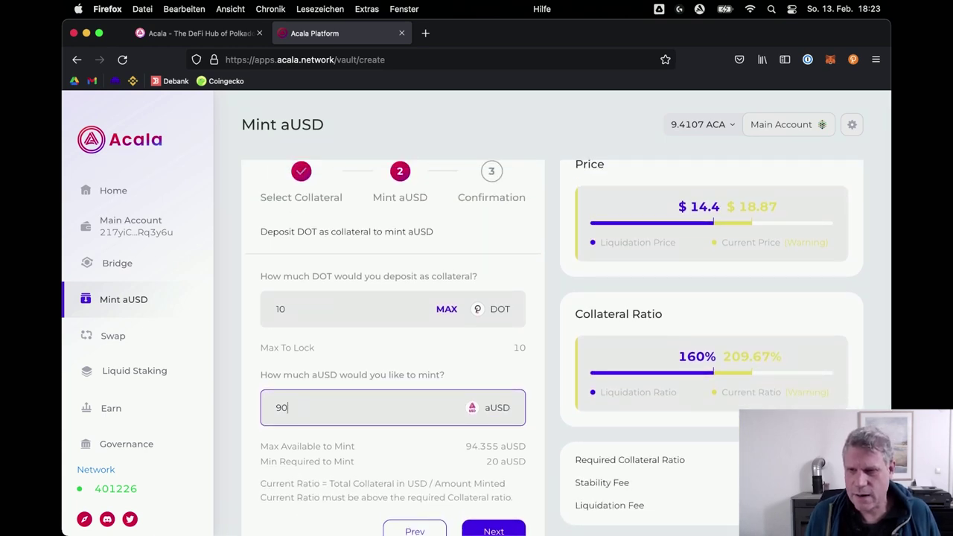
scroll(624, 488, "down", 1)
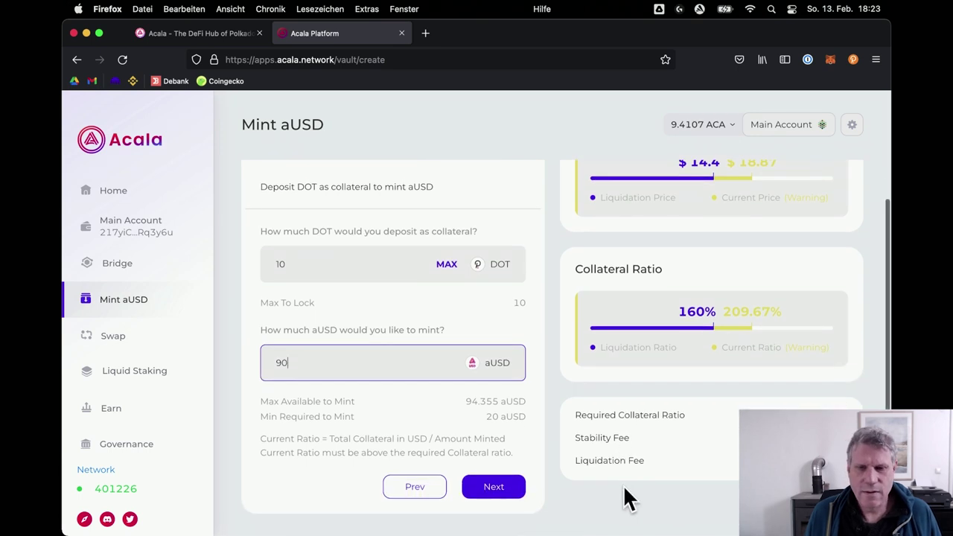
left_click(509, 499)
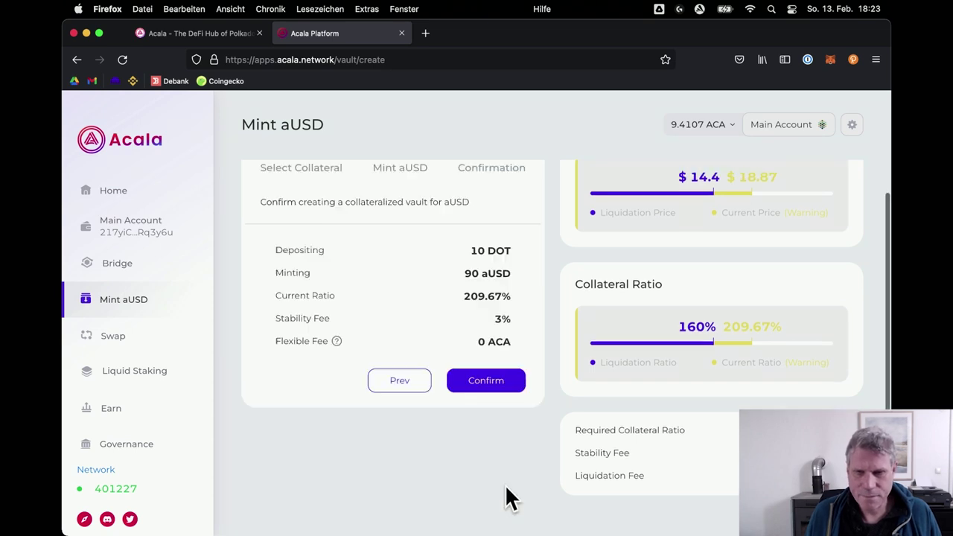
left_click(513, 386)
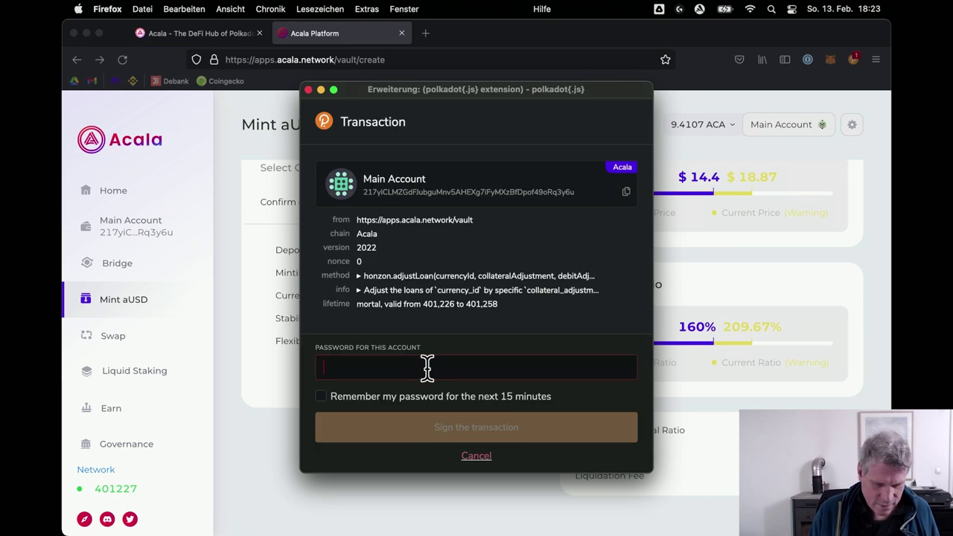
Step: Enter the Main Account password in the polkadot{.js} extension and sign the vault transaction
type("•••••••••")
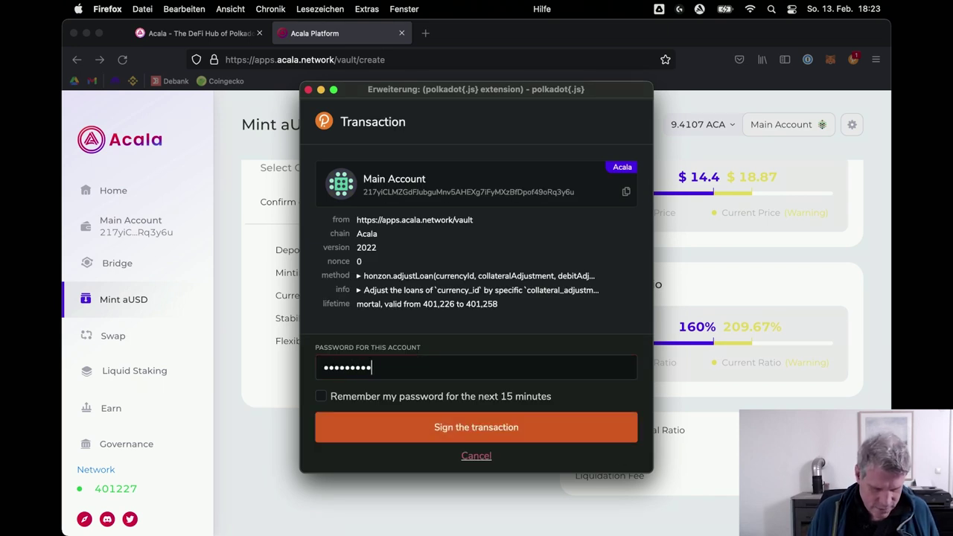
type("••••")
key("Return")
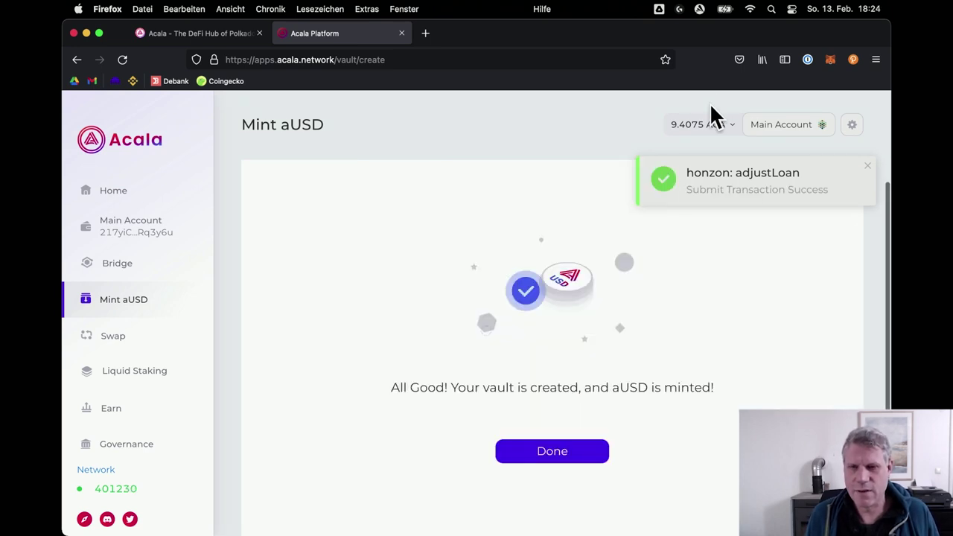
Step: Check the Main Account's token balances for the minted aUSD and finish the vault creation
left_click(709, 123)
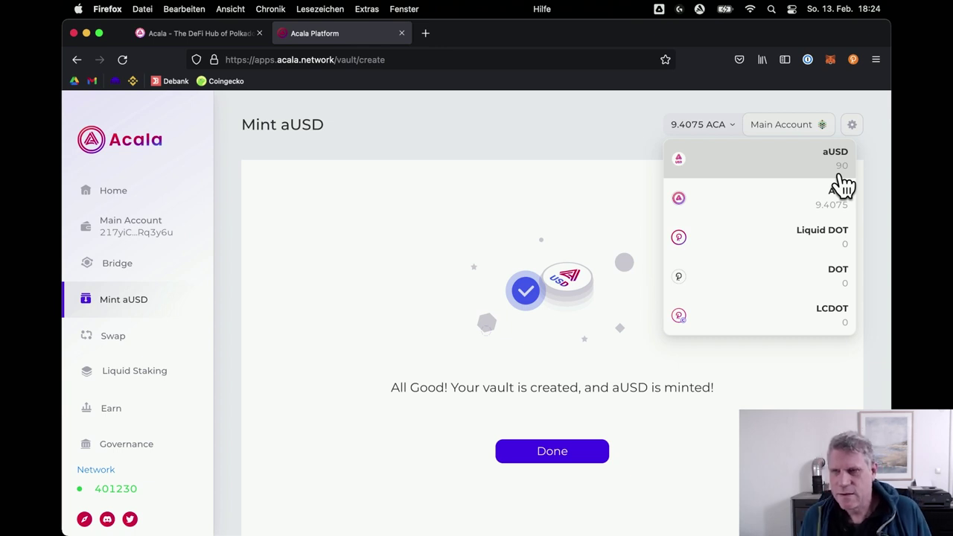
left_click(573, 107)
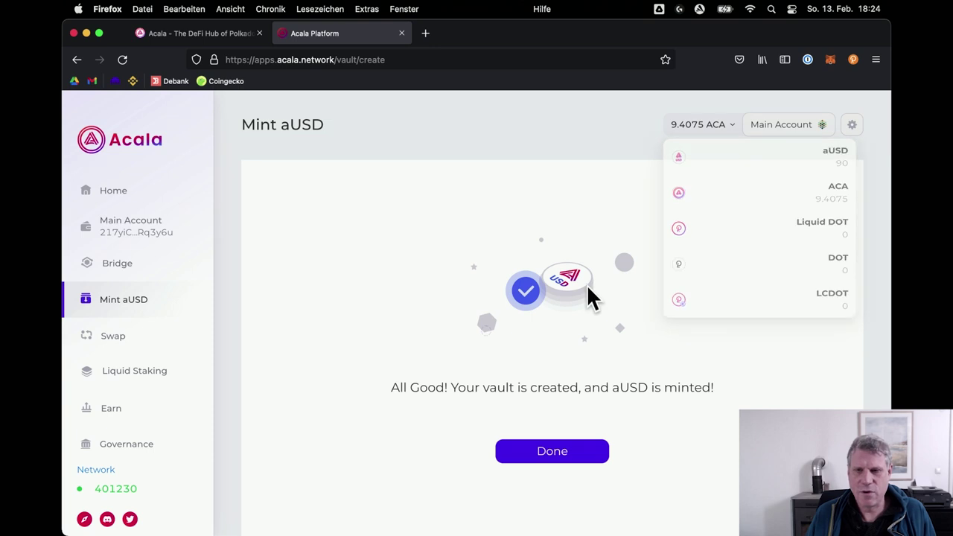
left_click(579, 453)
Step: Examine the new DOT vault's owed aUSD, deposited collateral, liquidation price, collateral ratio and wallet balances
scroll(578, 450, "down", 5)
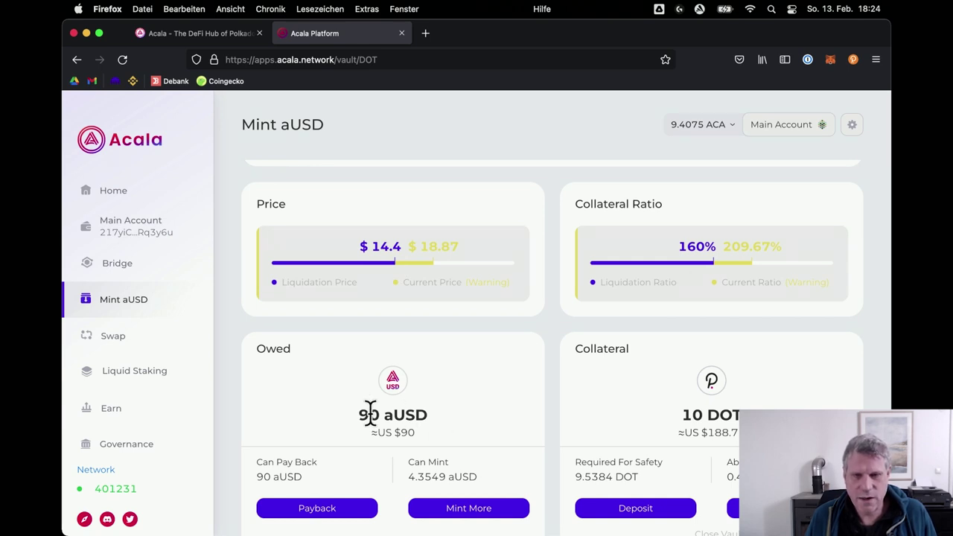
left_click_drag(370, 413, 453, 421)
left_click_drag(680, 414, 742, 408)
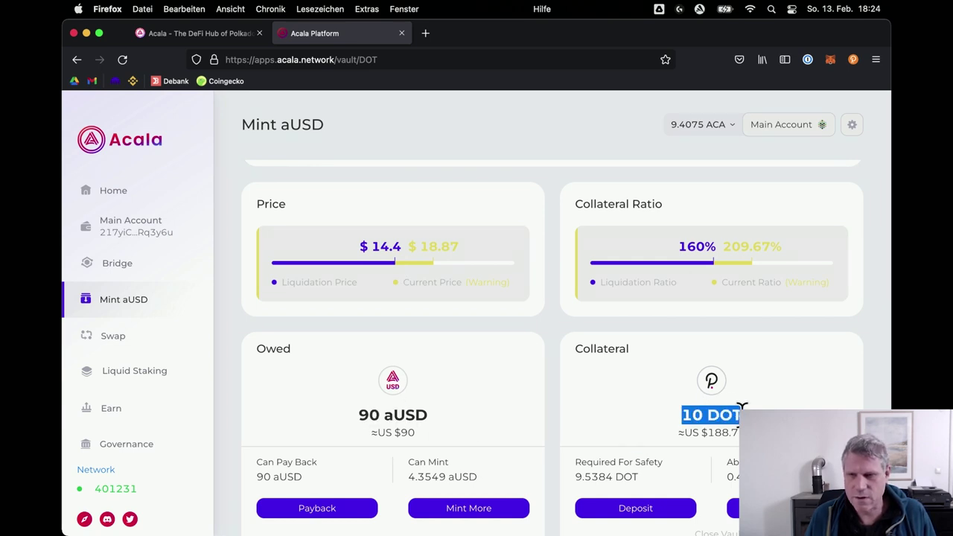
left_click(743, 408)
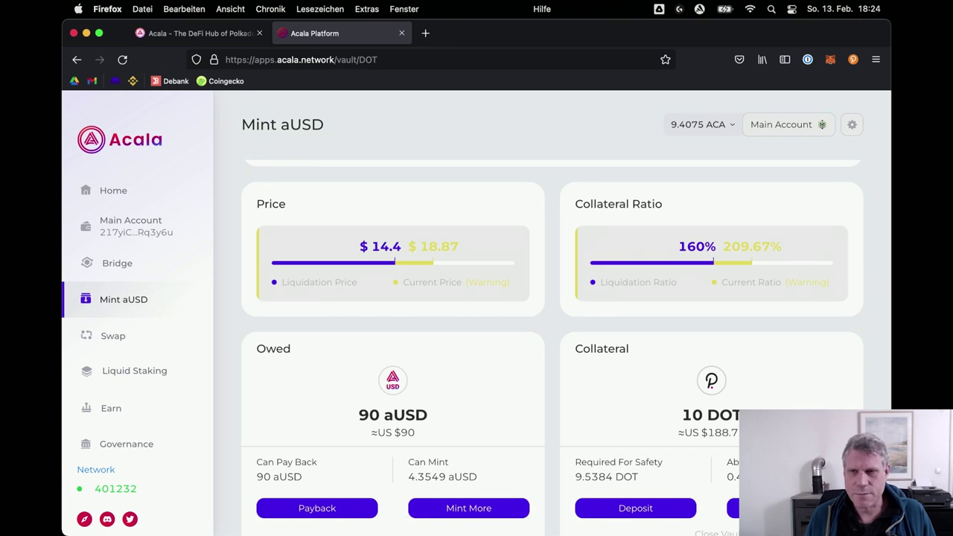
scroll(566, 348, "up", 2)
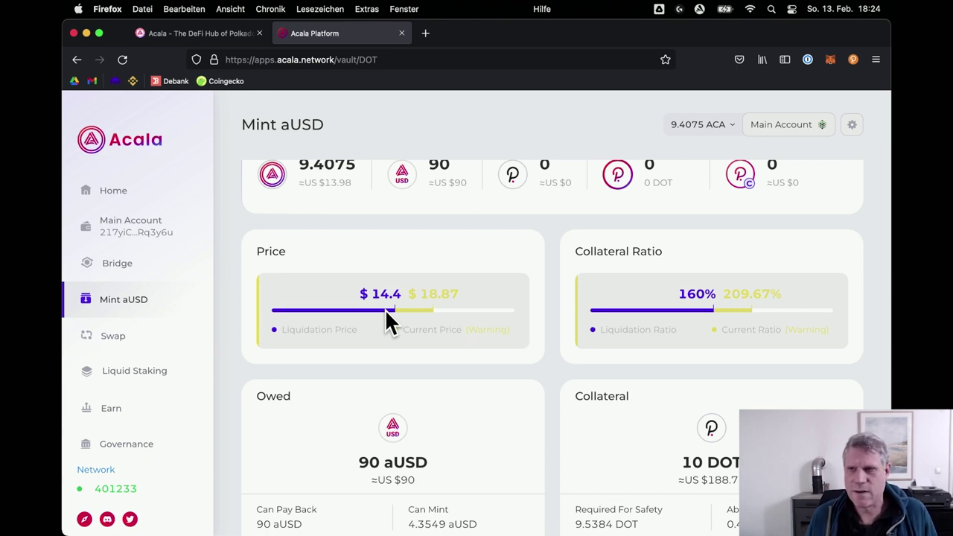
scroll(385, 309, "up", 3)
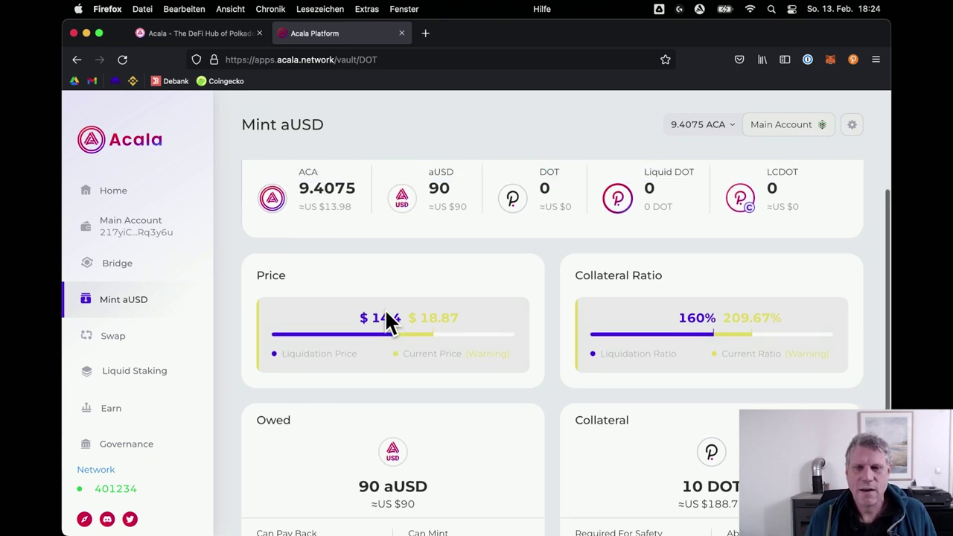
scroll(385, 309, "up", 1)
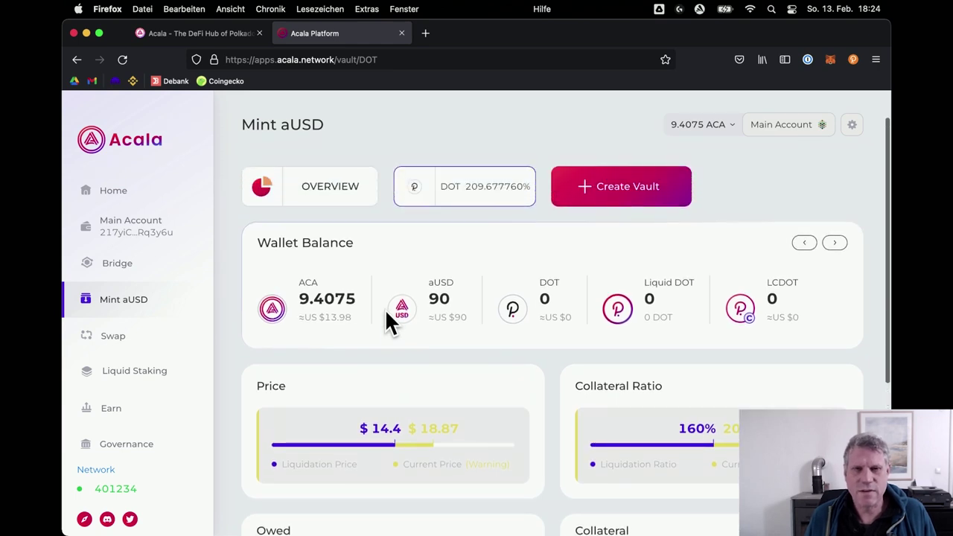